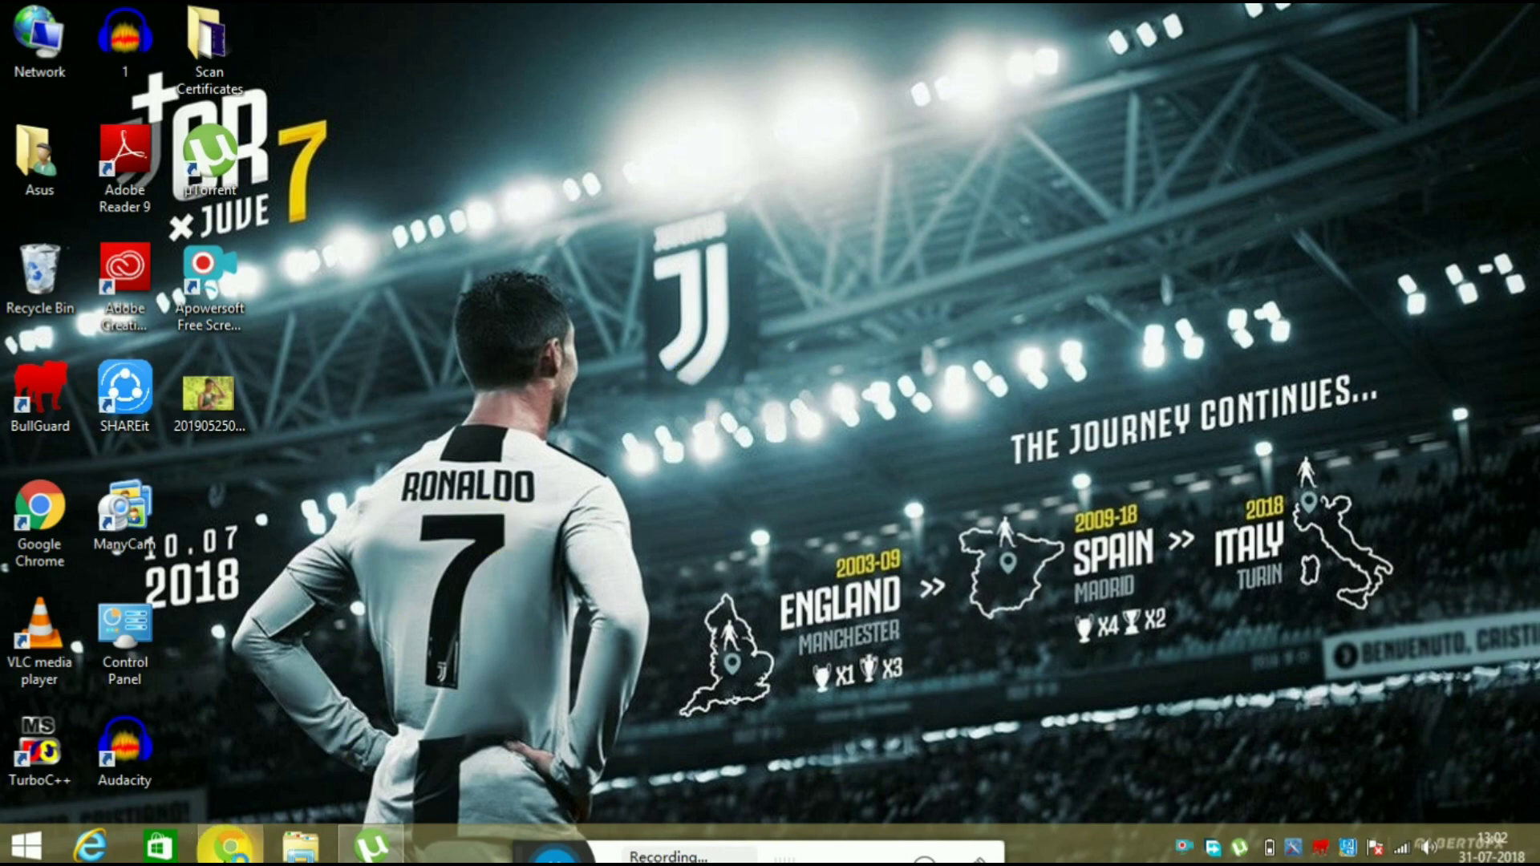
Launch Google Chrome from the taskbar to a new tab page
left_click(229, 845)
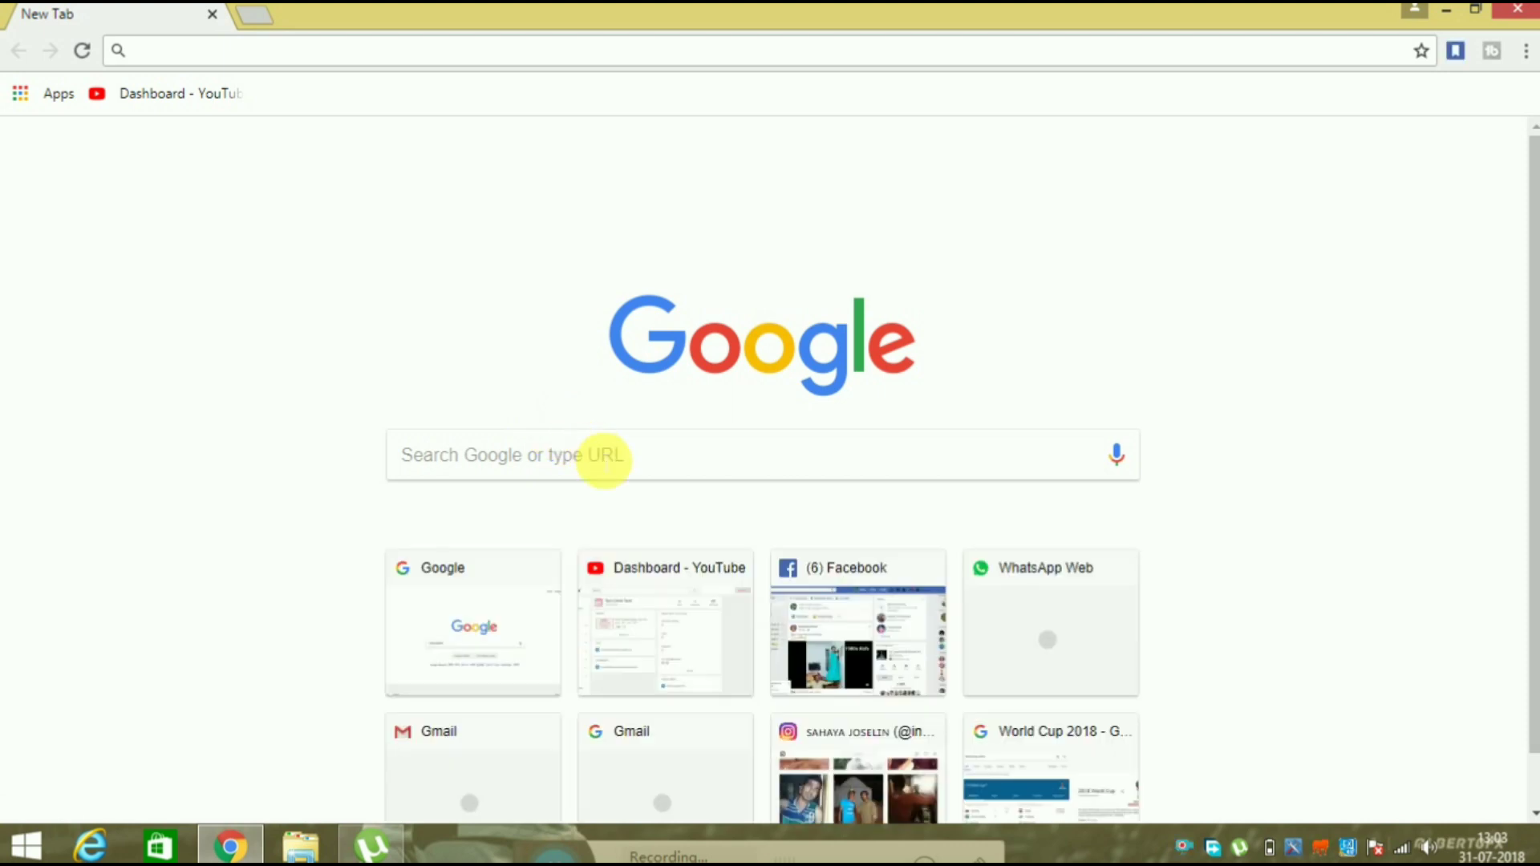
Search Google for 'download nik collection'
left_click(603, 459)
type("d")
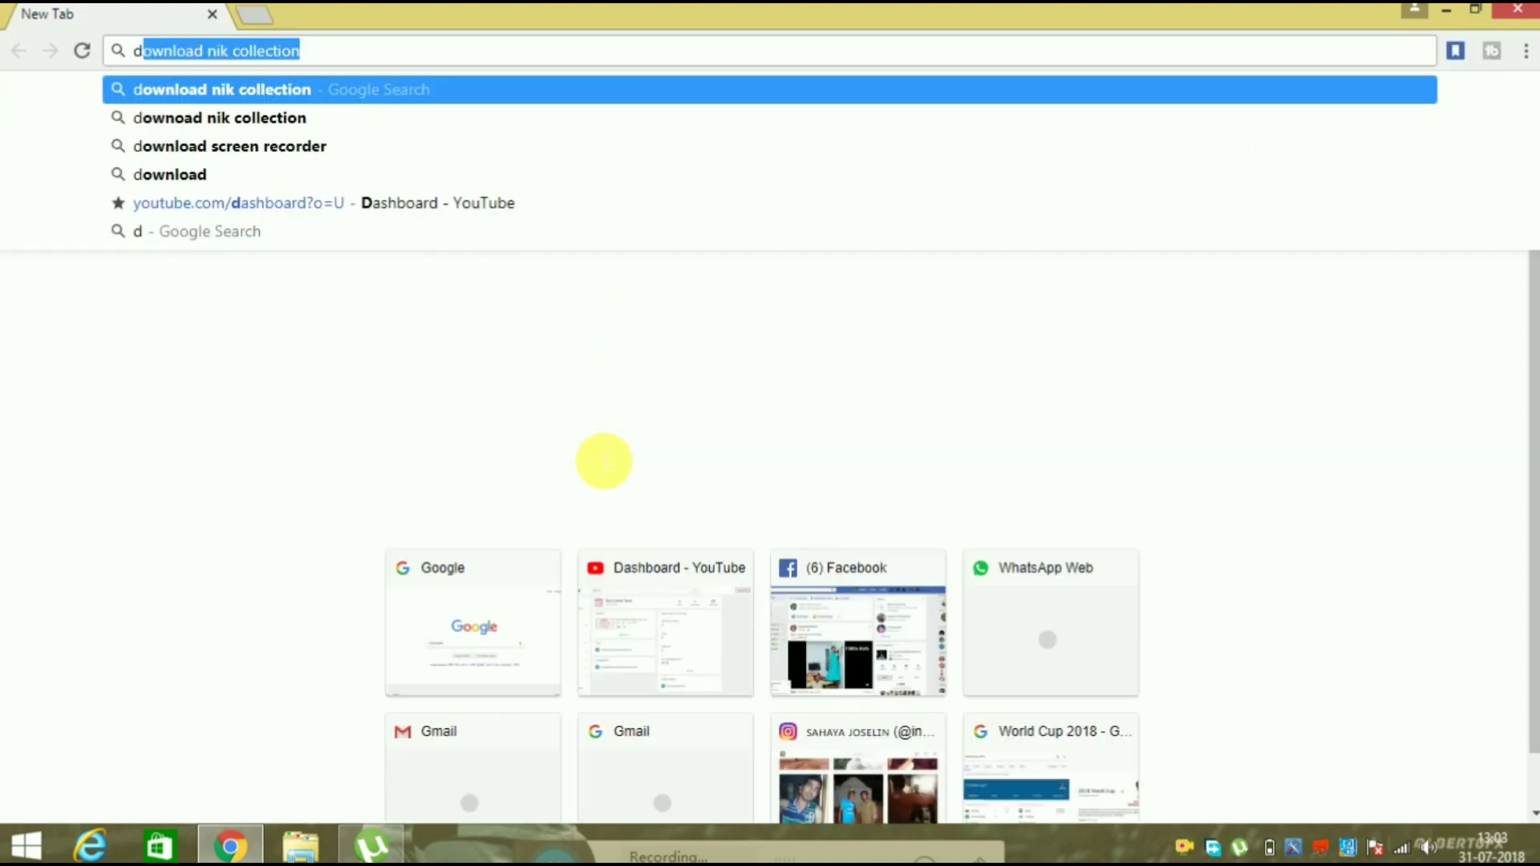
type("ownload ni")
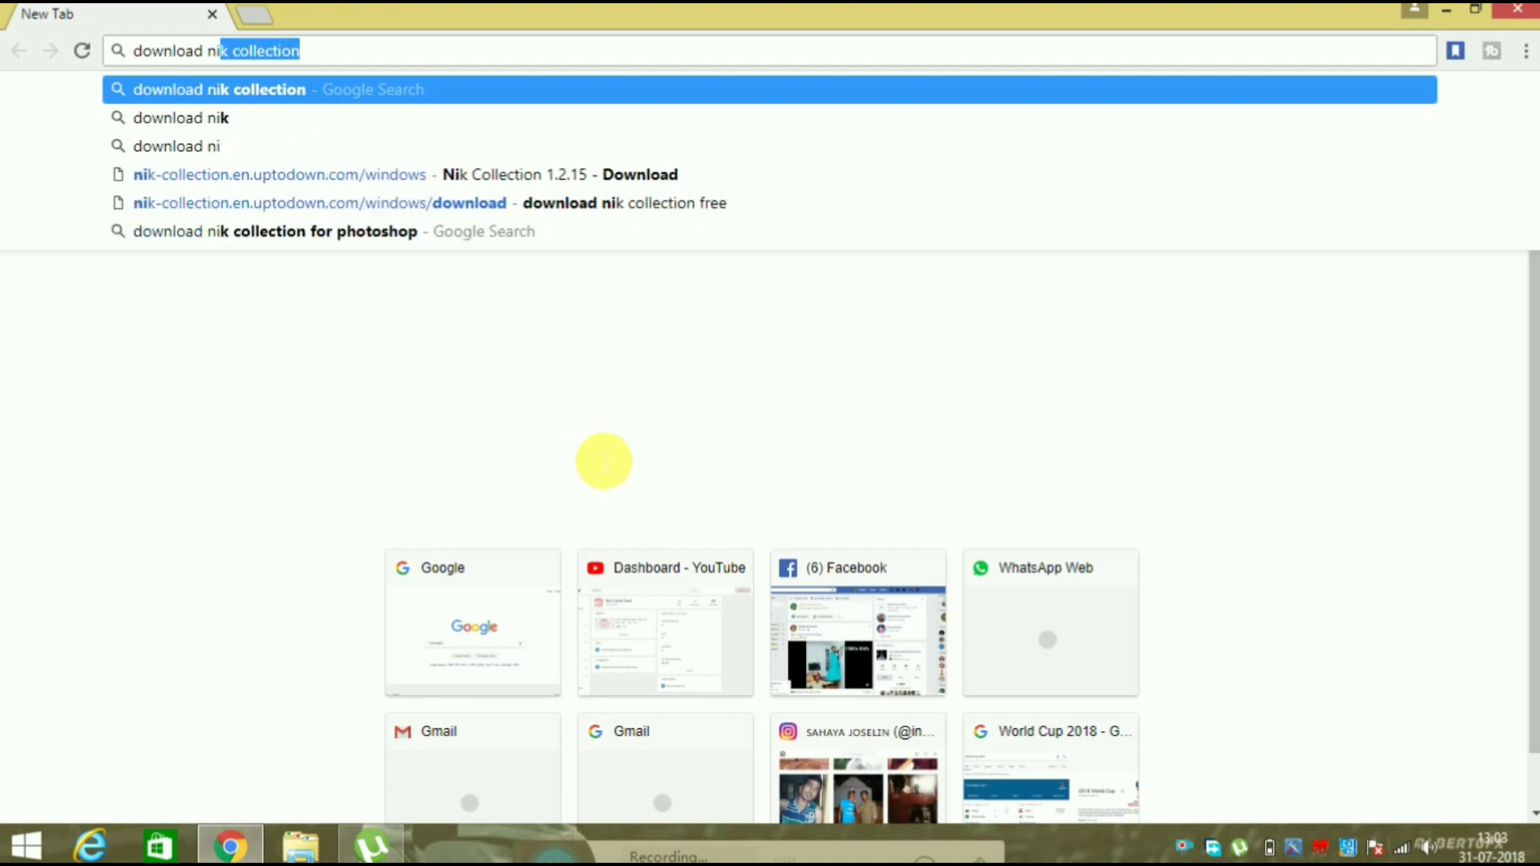
type("k ")
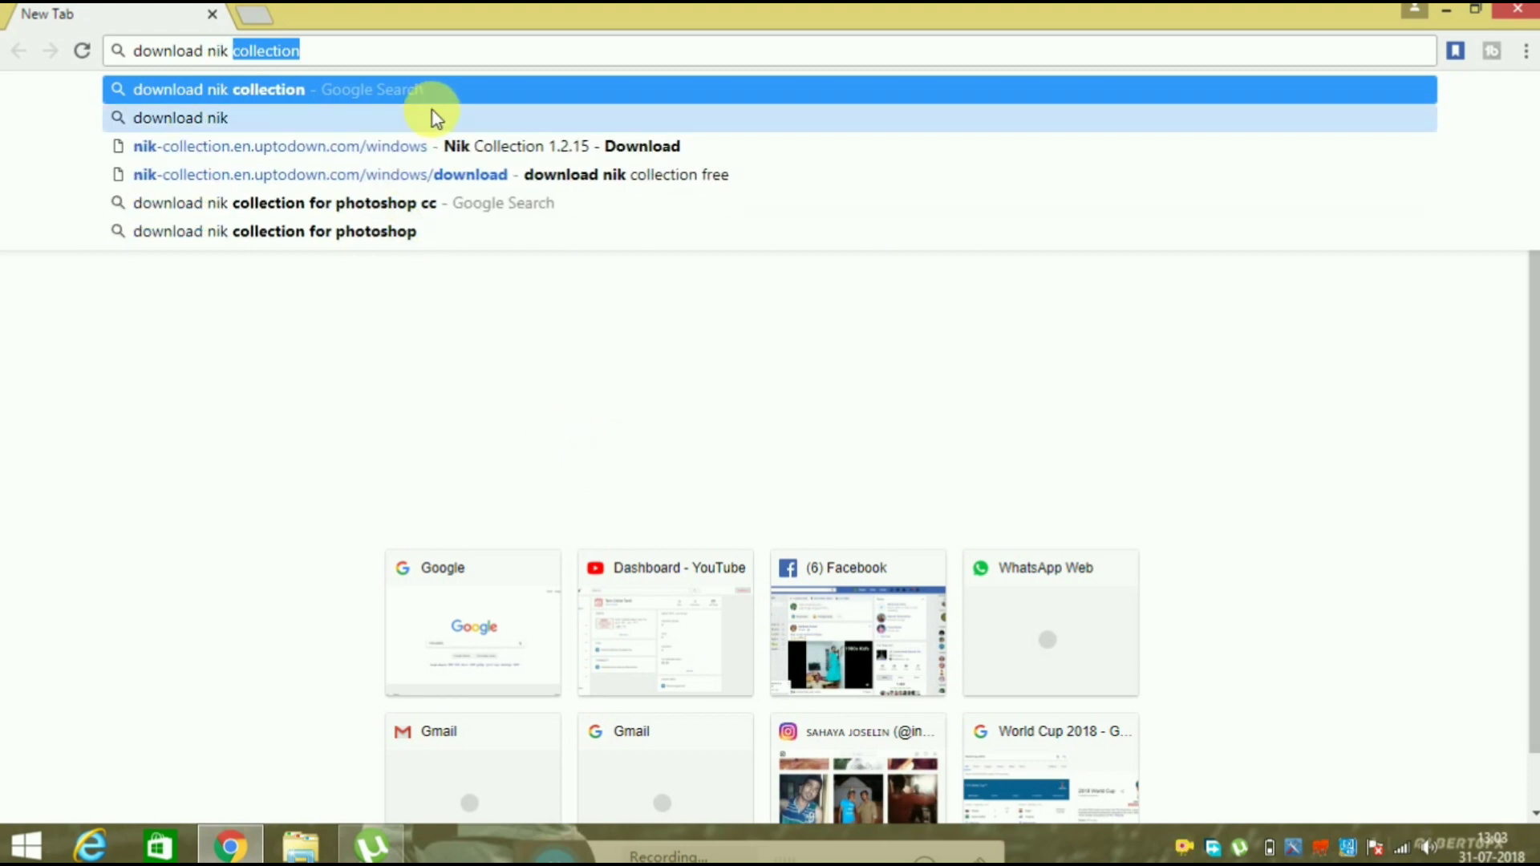
type("collection")
key("Return")
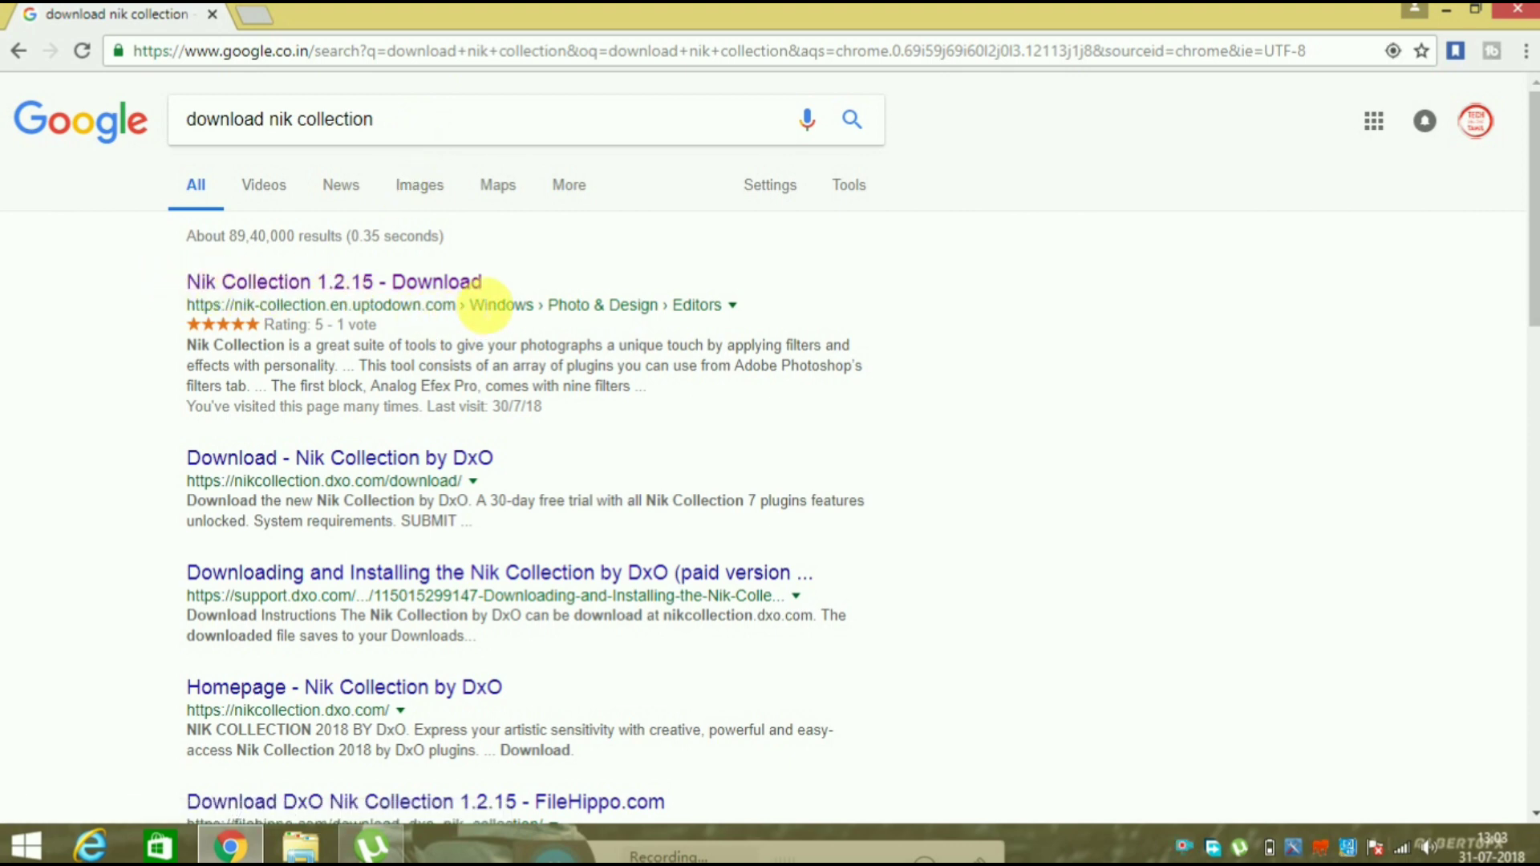
Download the 387 MB Nik Collection 1.2.15 installer from Uptodown's download page
left_click(423, 285)
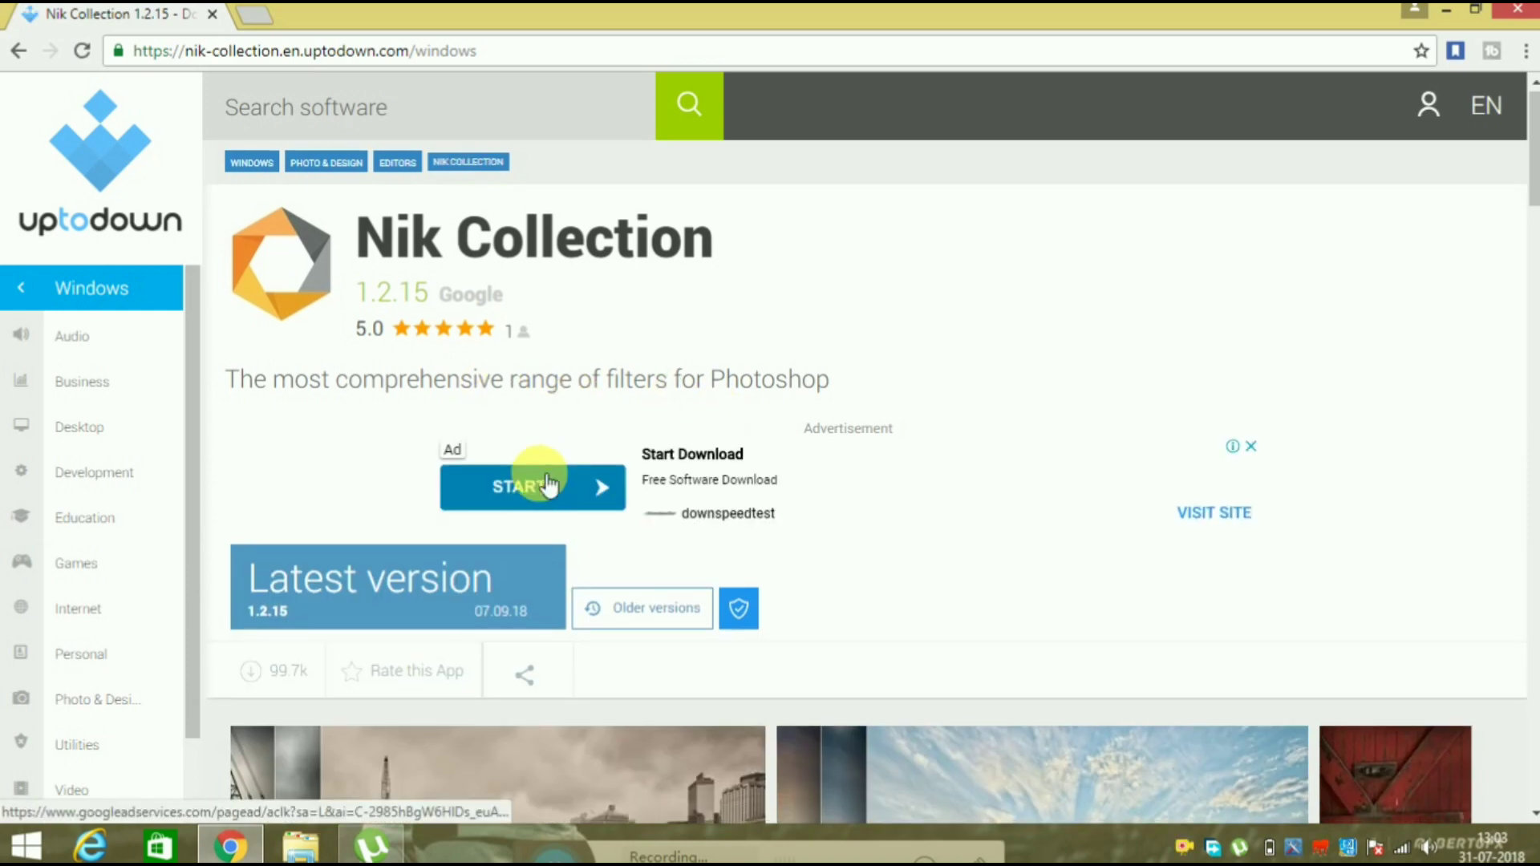
scroll(498, 449, "down", 3)
left_click(386, 369)
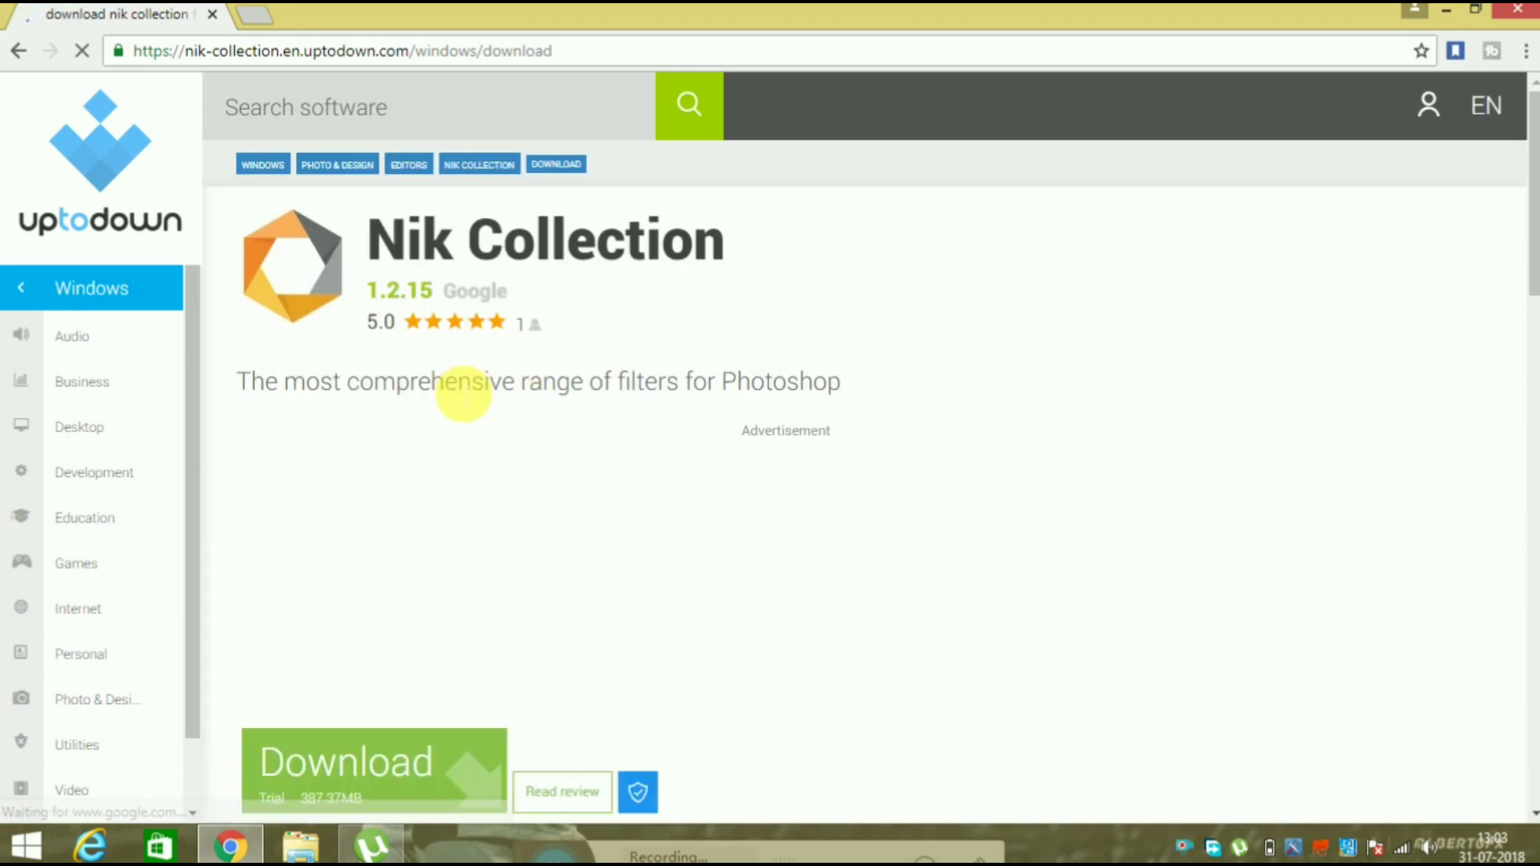
scroll(401, 529, "down", 4)
scroll(412, 481, "down", 2)
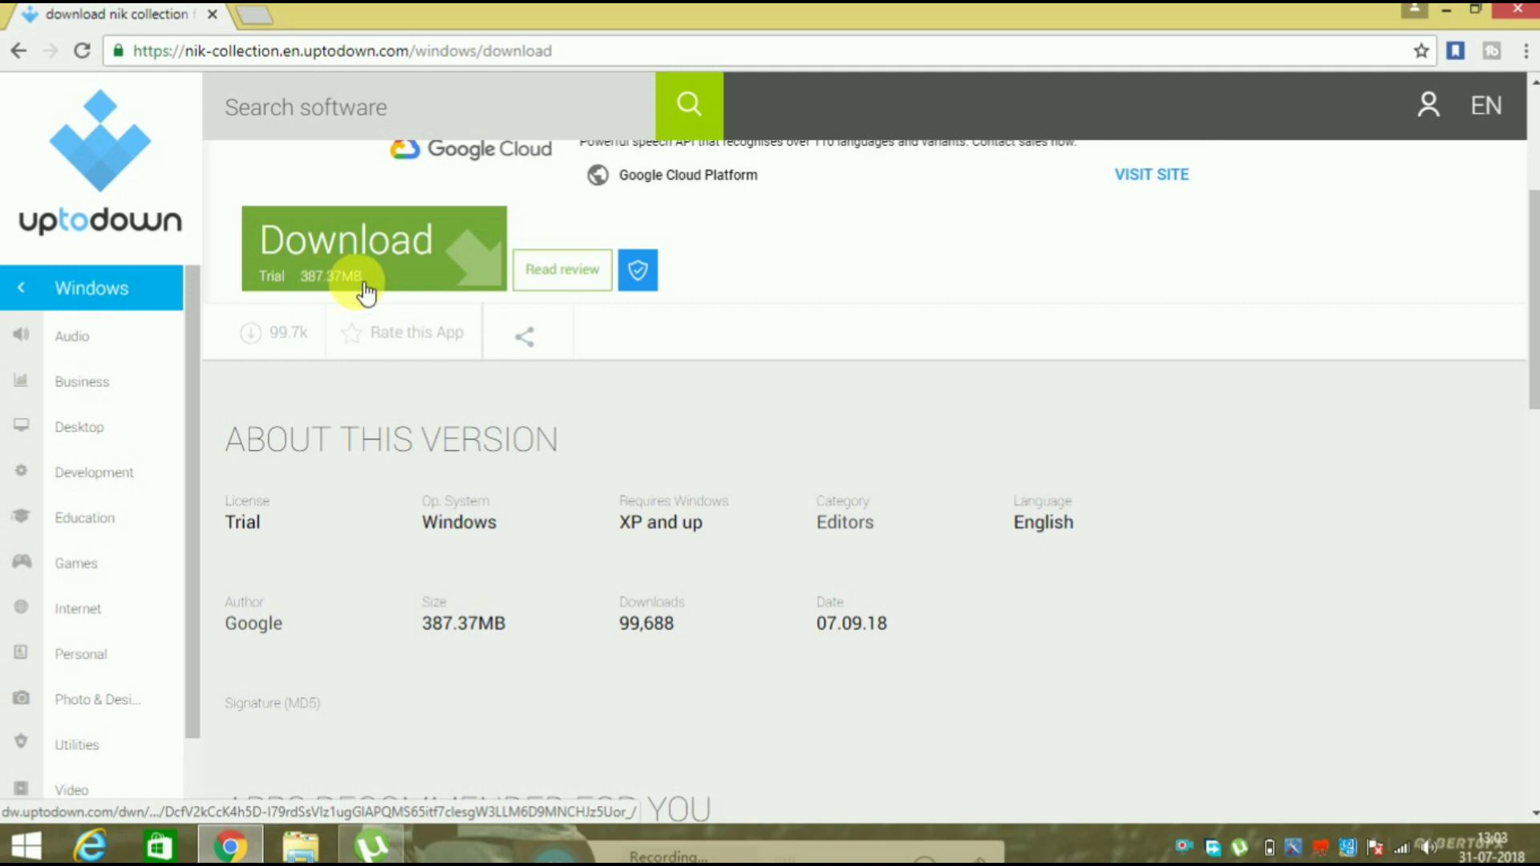
left_click(443, 248)
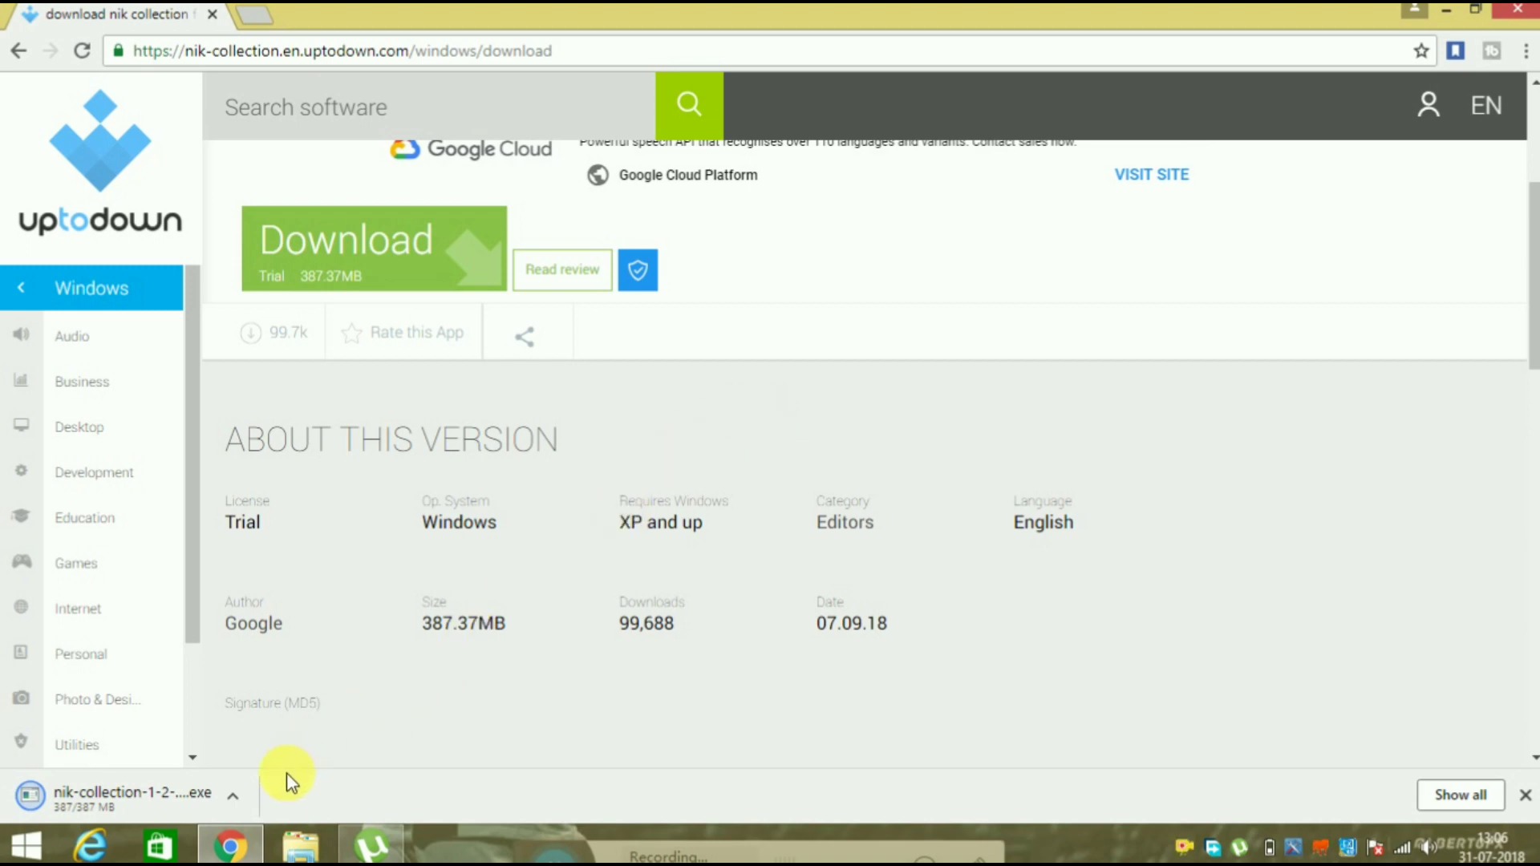
Run the downloaded Nik Collection installer and minimise Chrome to reveal its language prompt
left_click(231, 800)
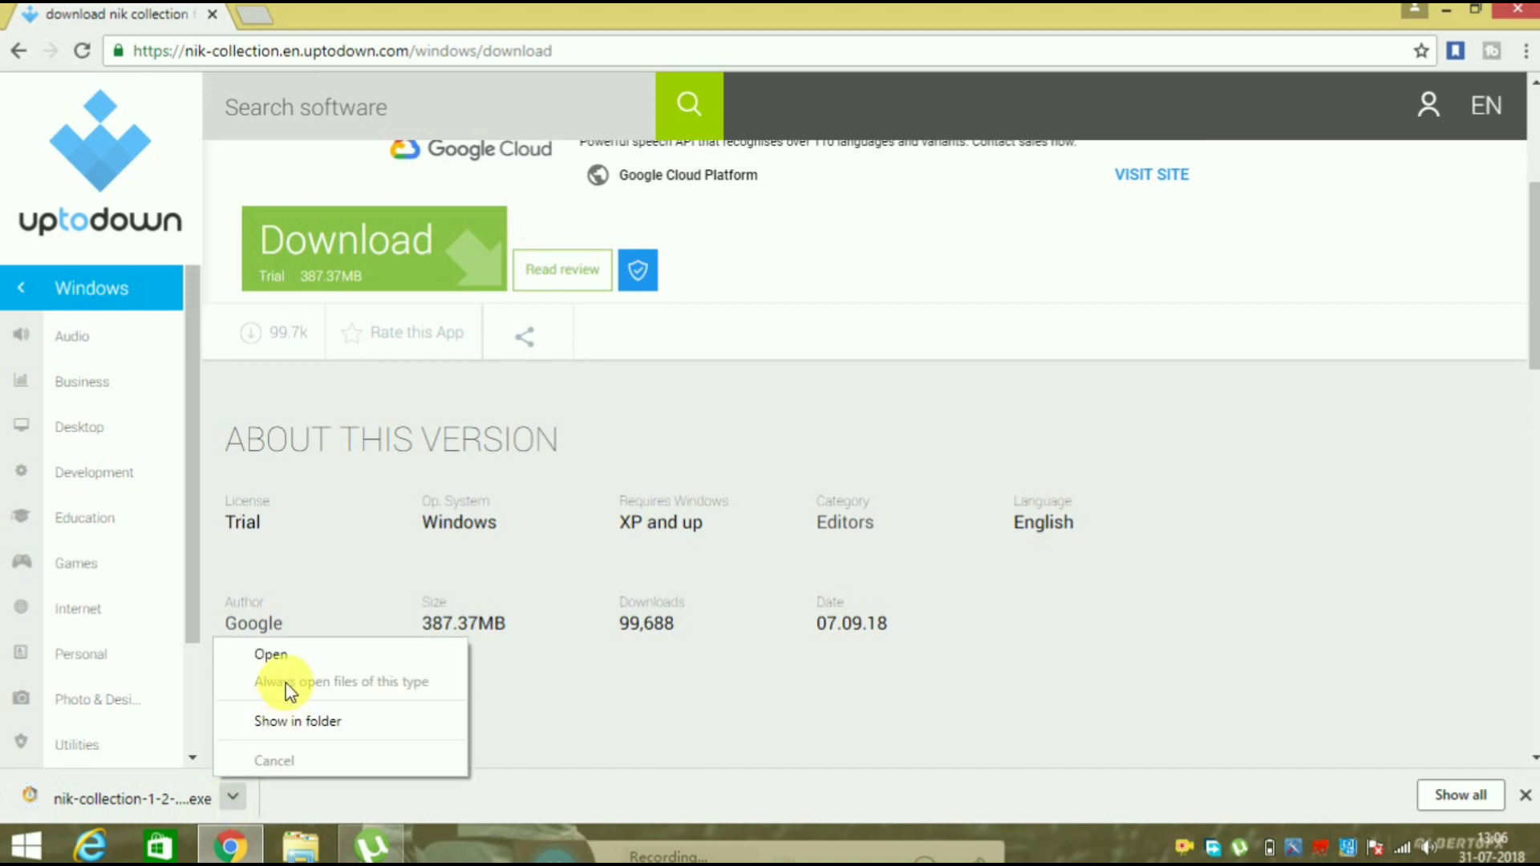
left_click(321, 656)
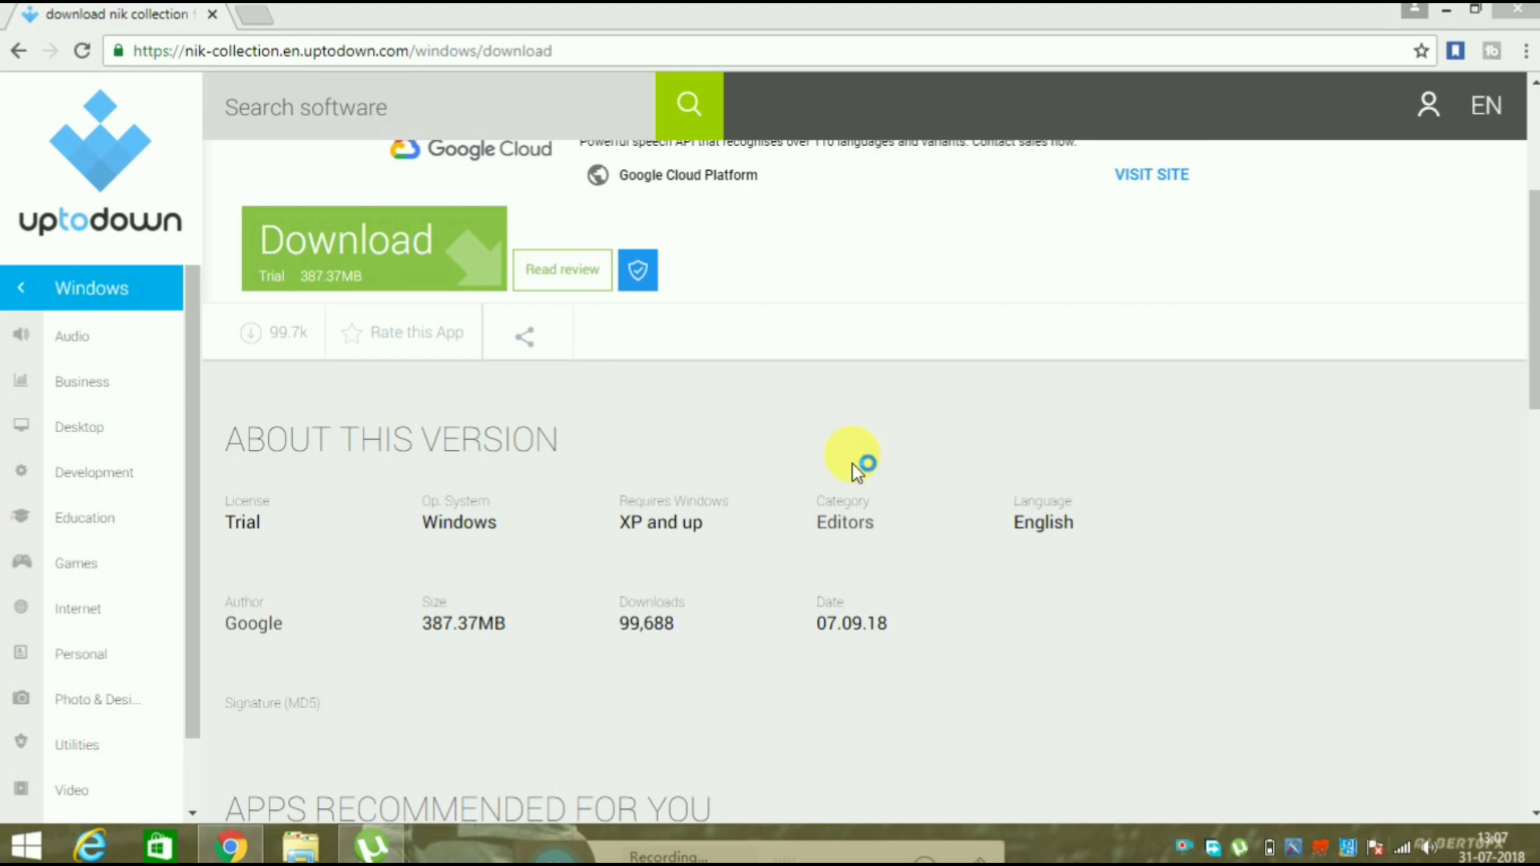
left_click(1449, 11)
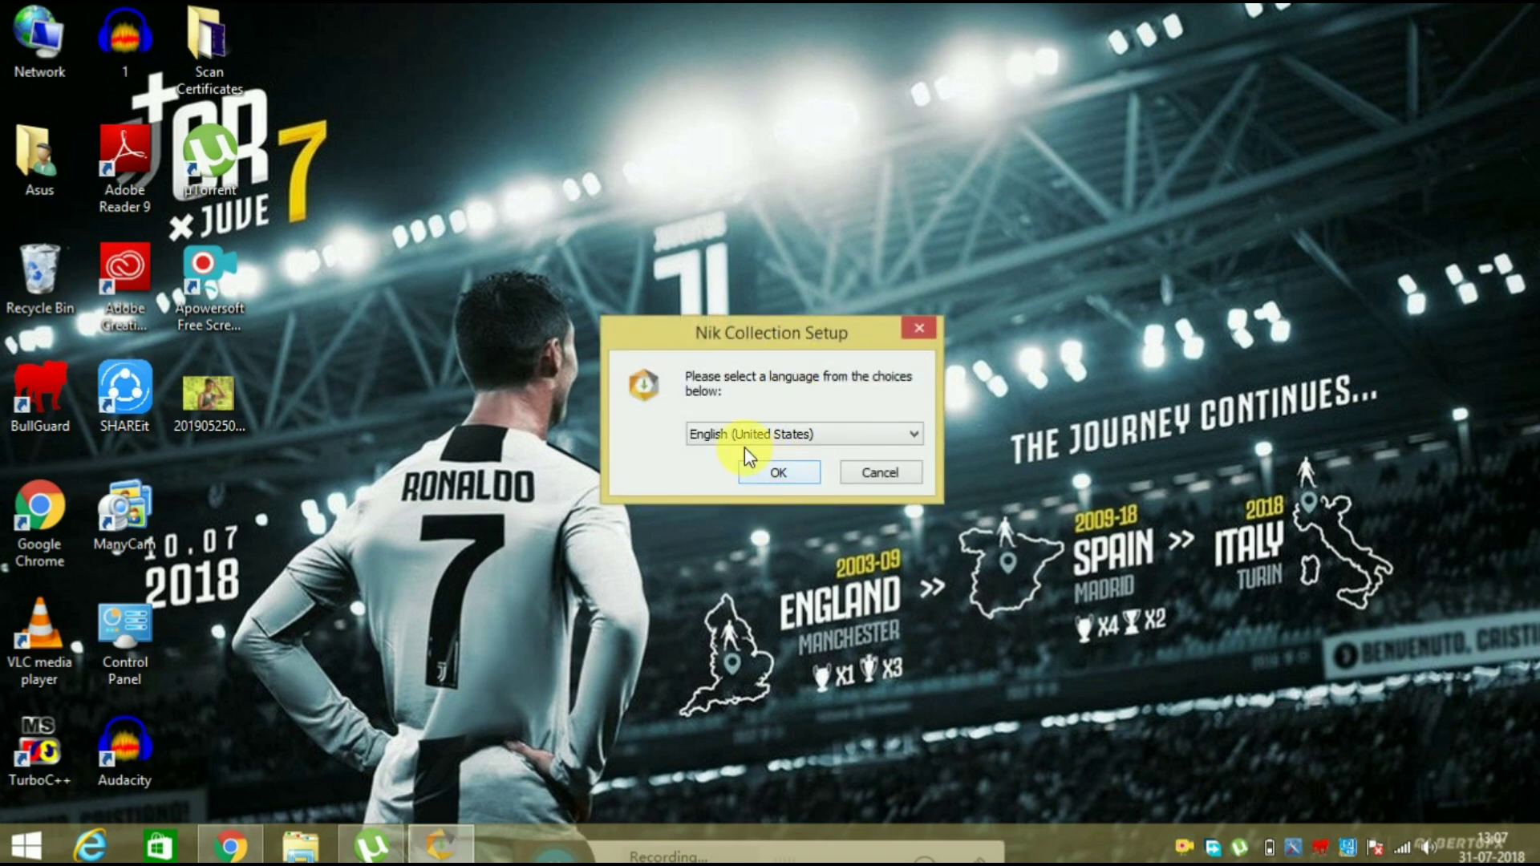
Install Nik Collection in English to the default folder, then close the finished setup
left_click(763, 470)
left_click(890, 603)
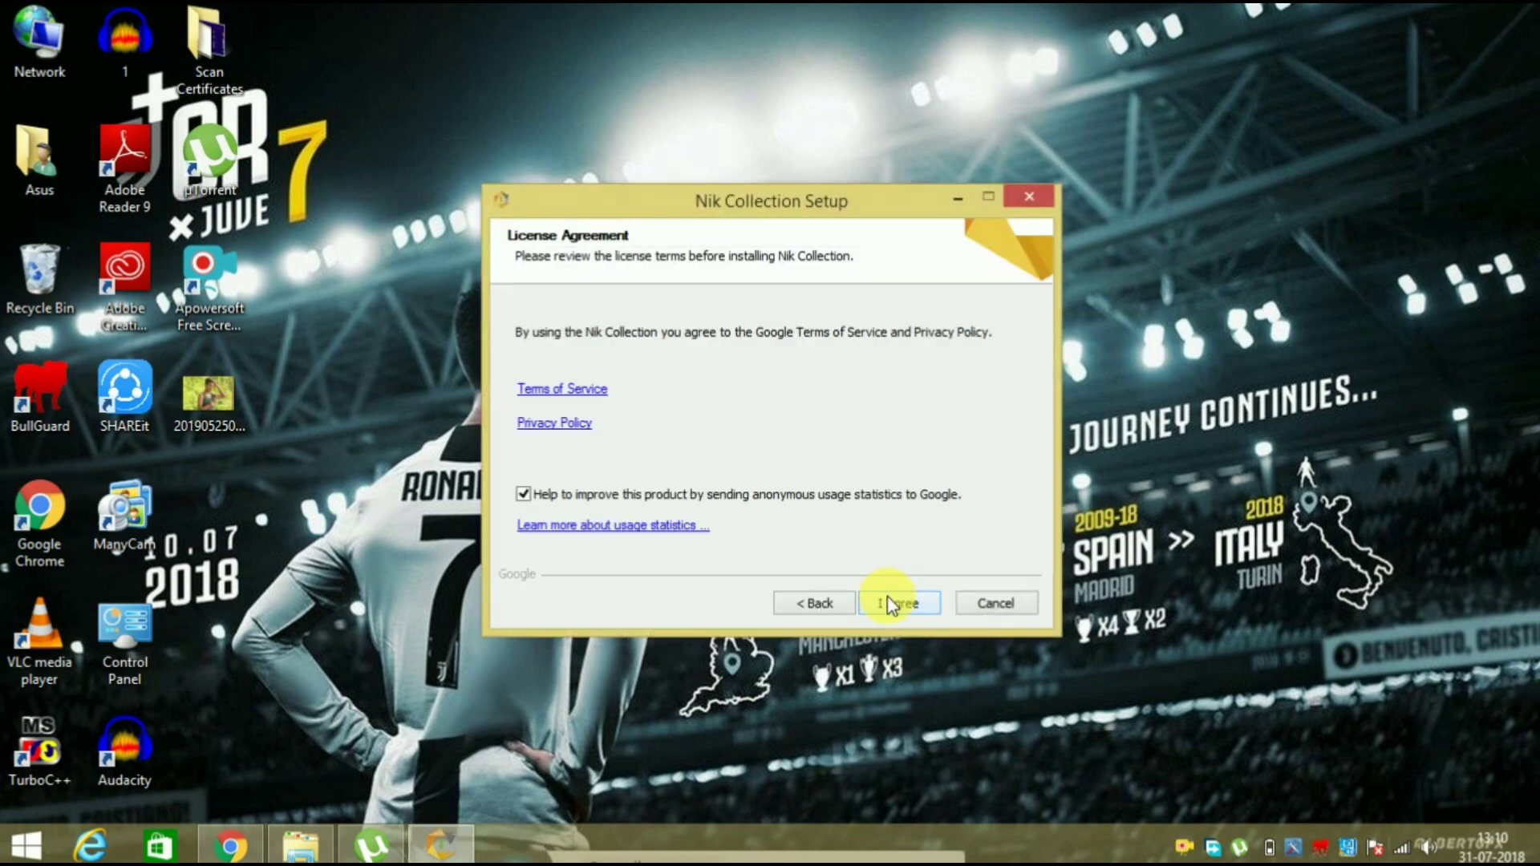
left_click(905, 607)
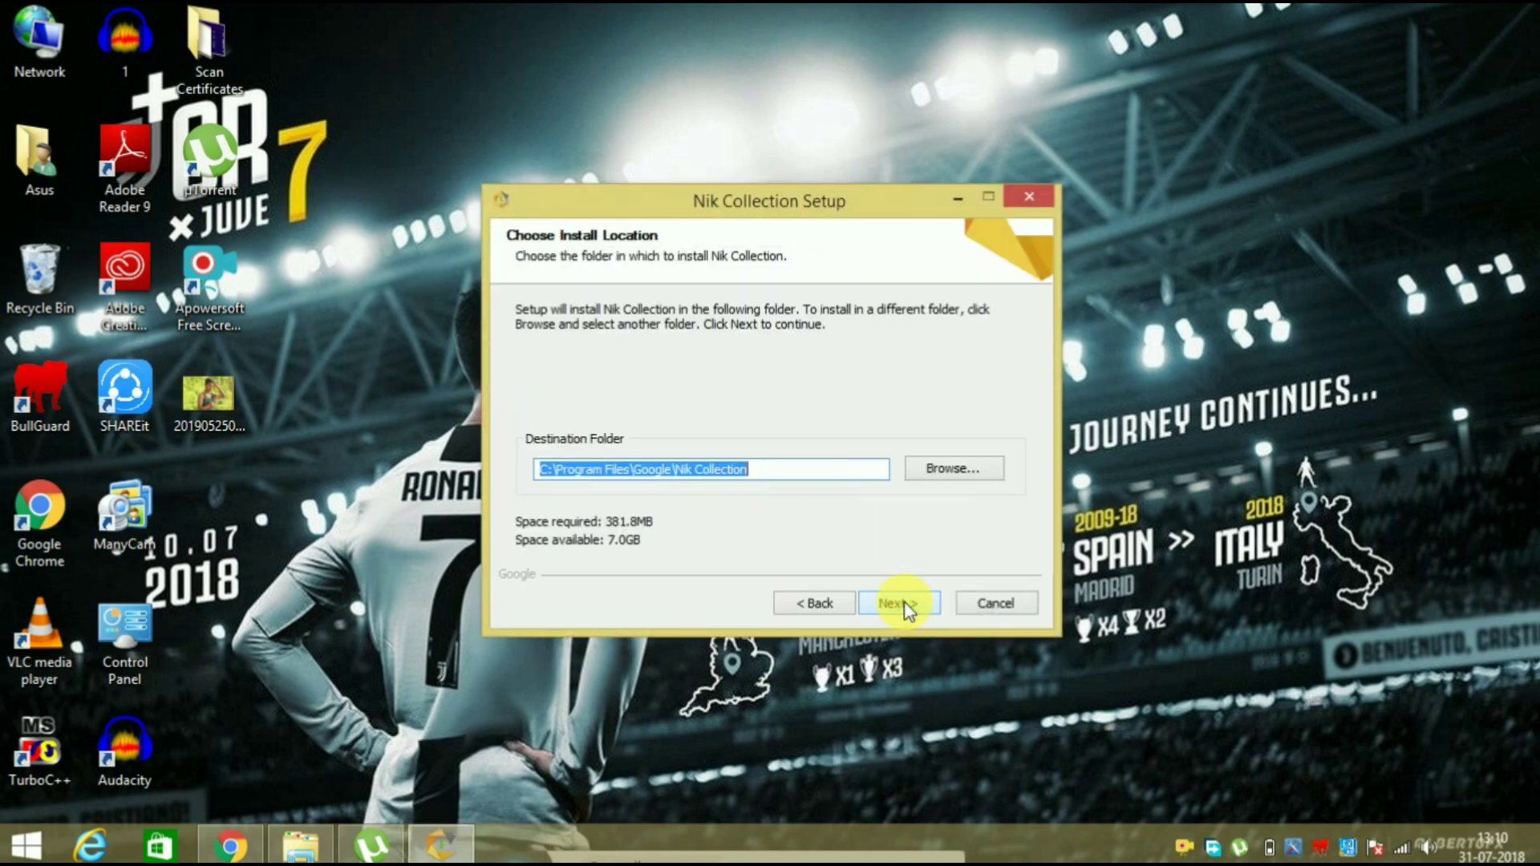
left_click(905, 608)
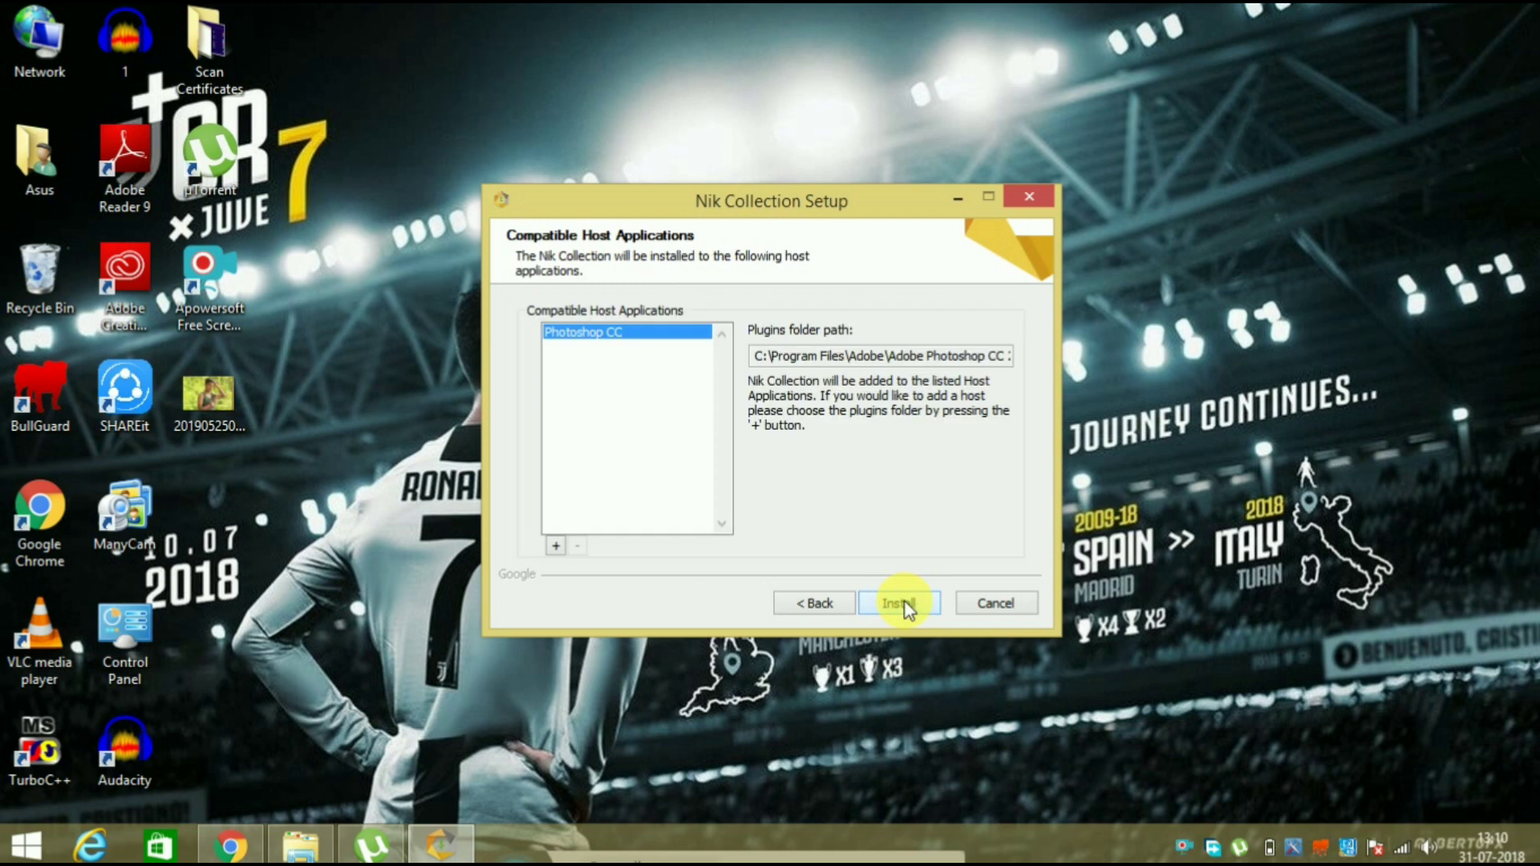
left_click(900, 603)
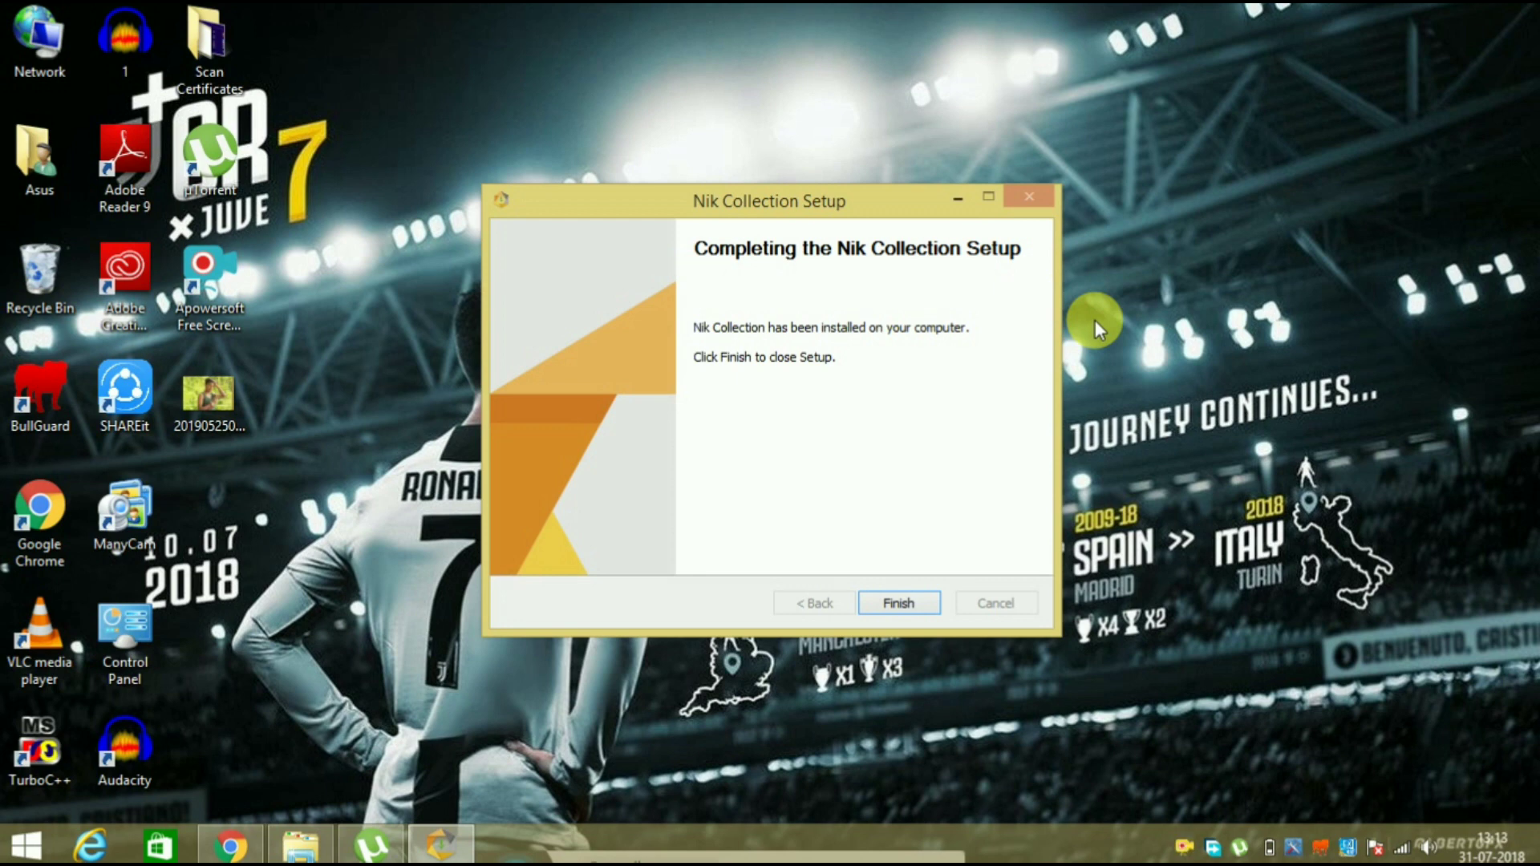
left_click(899, 603)
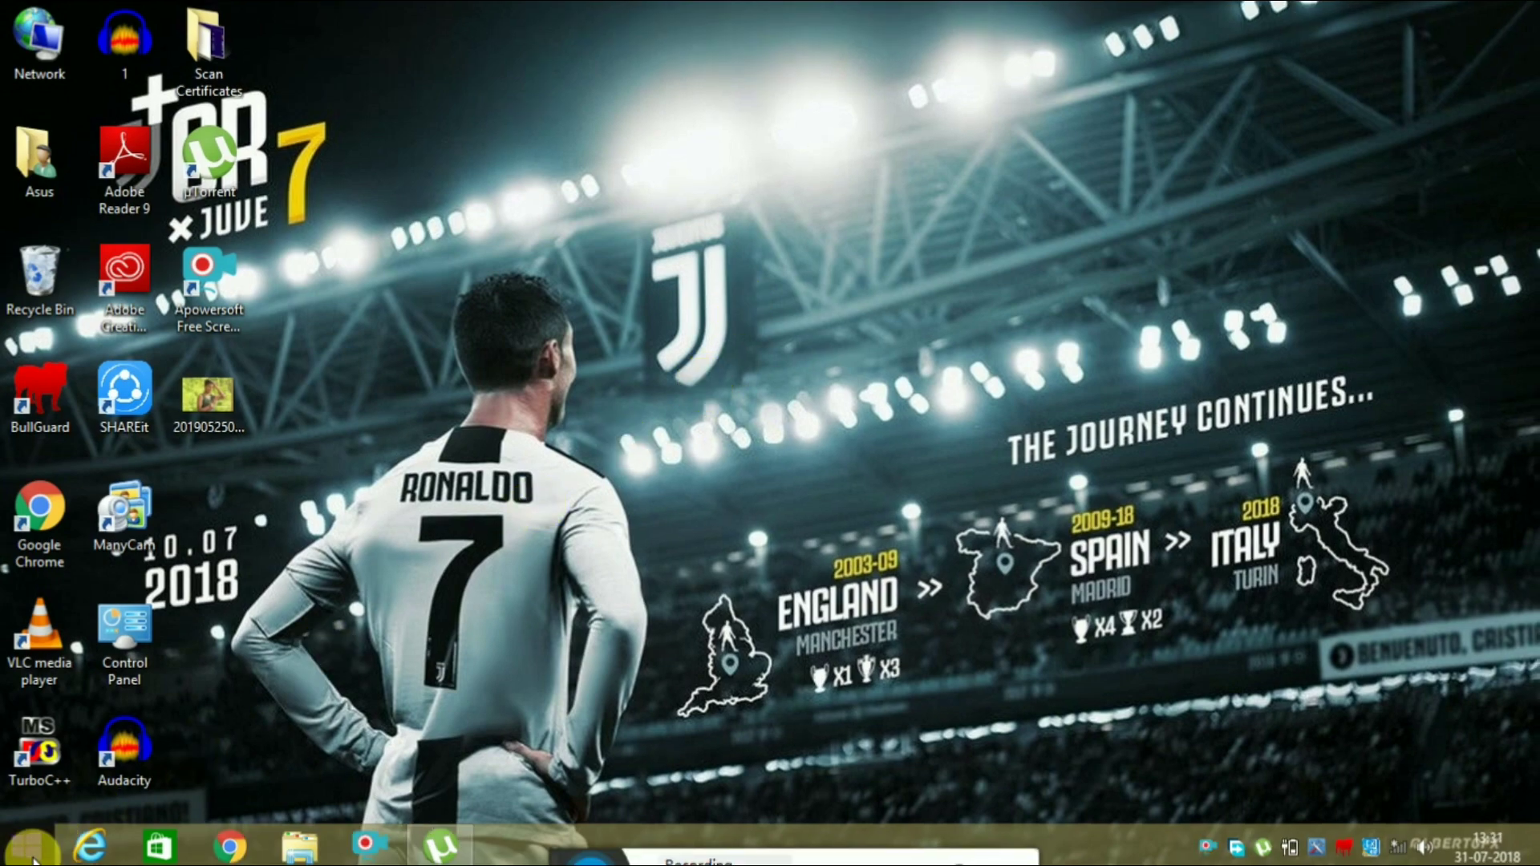
Launch Adobe Photoshop CC 2015 from the Start screen's apps list
left_click(32, 857)
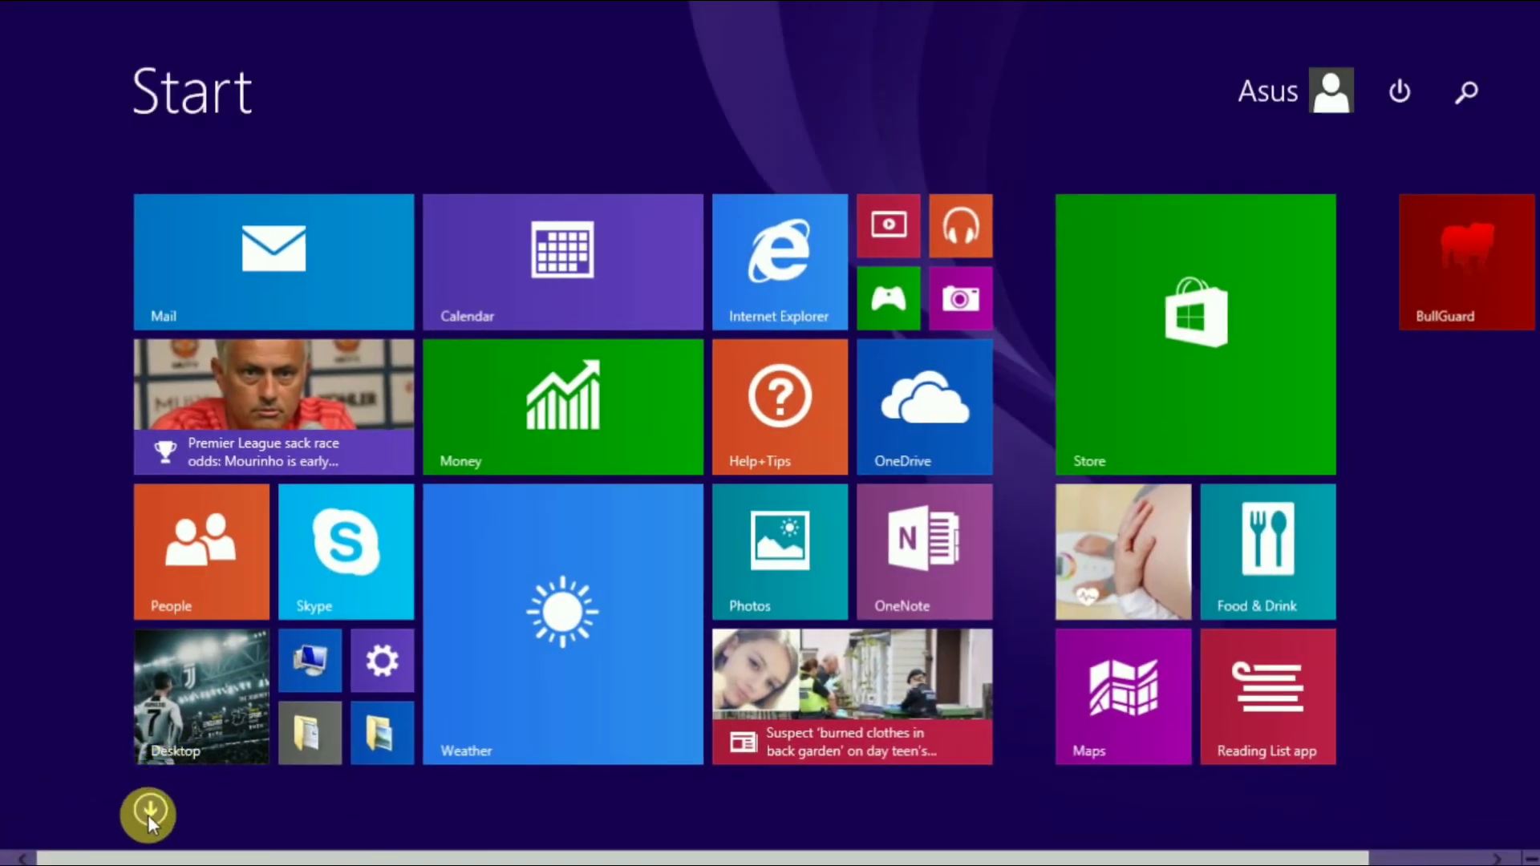
left_click(148, 815)
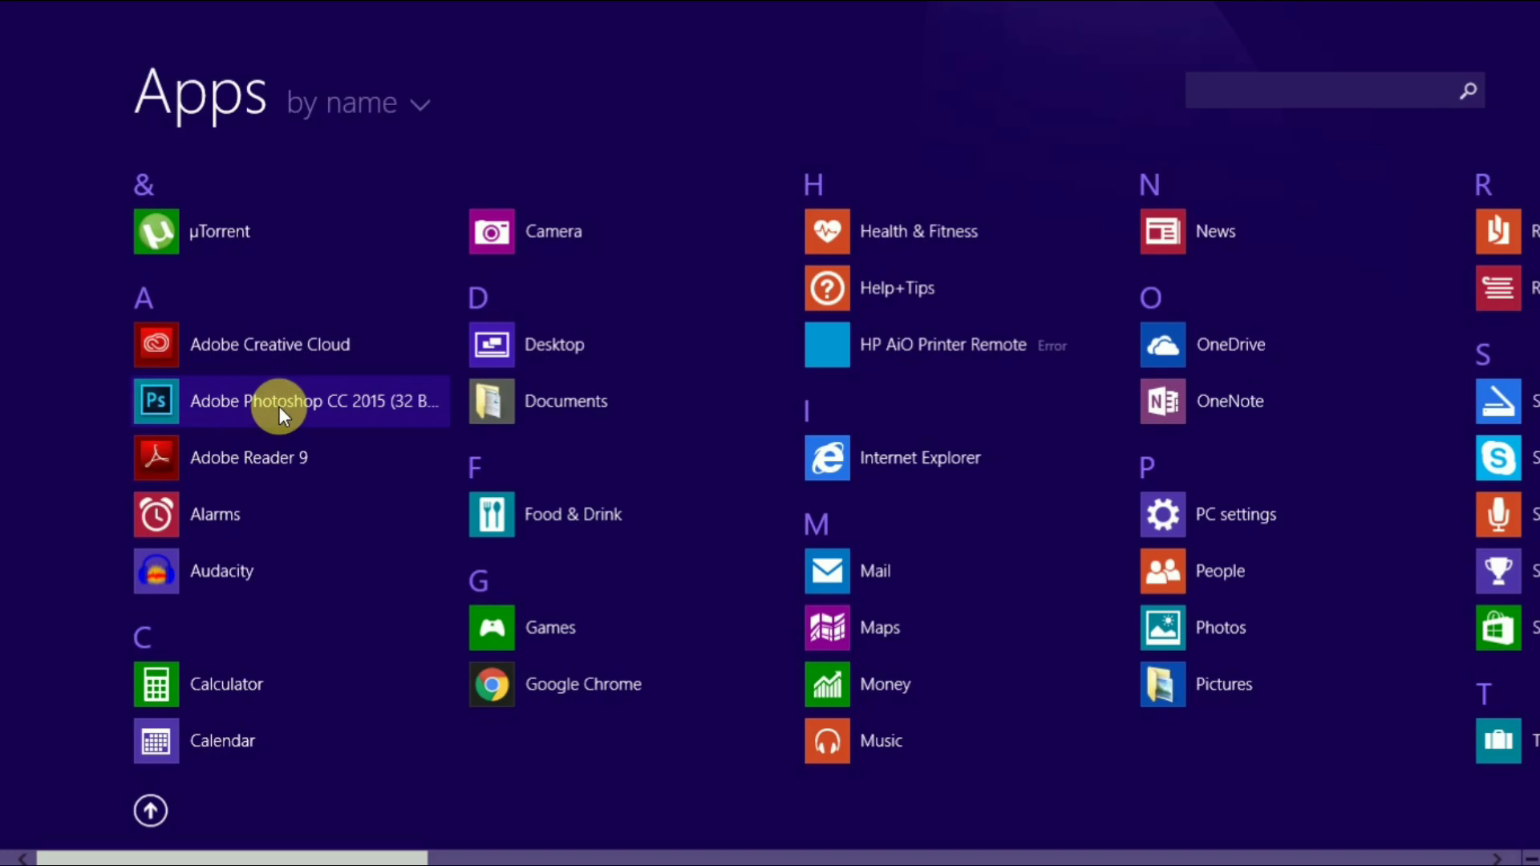
left_click(278, 406)
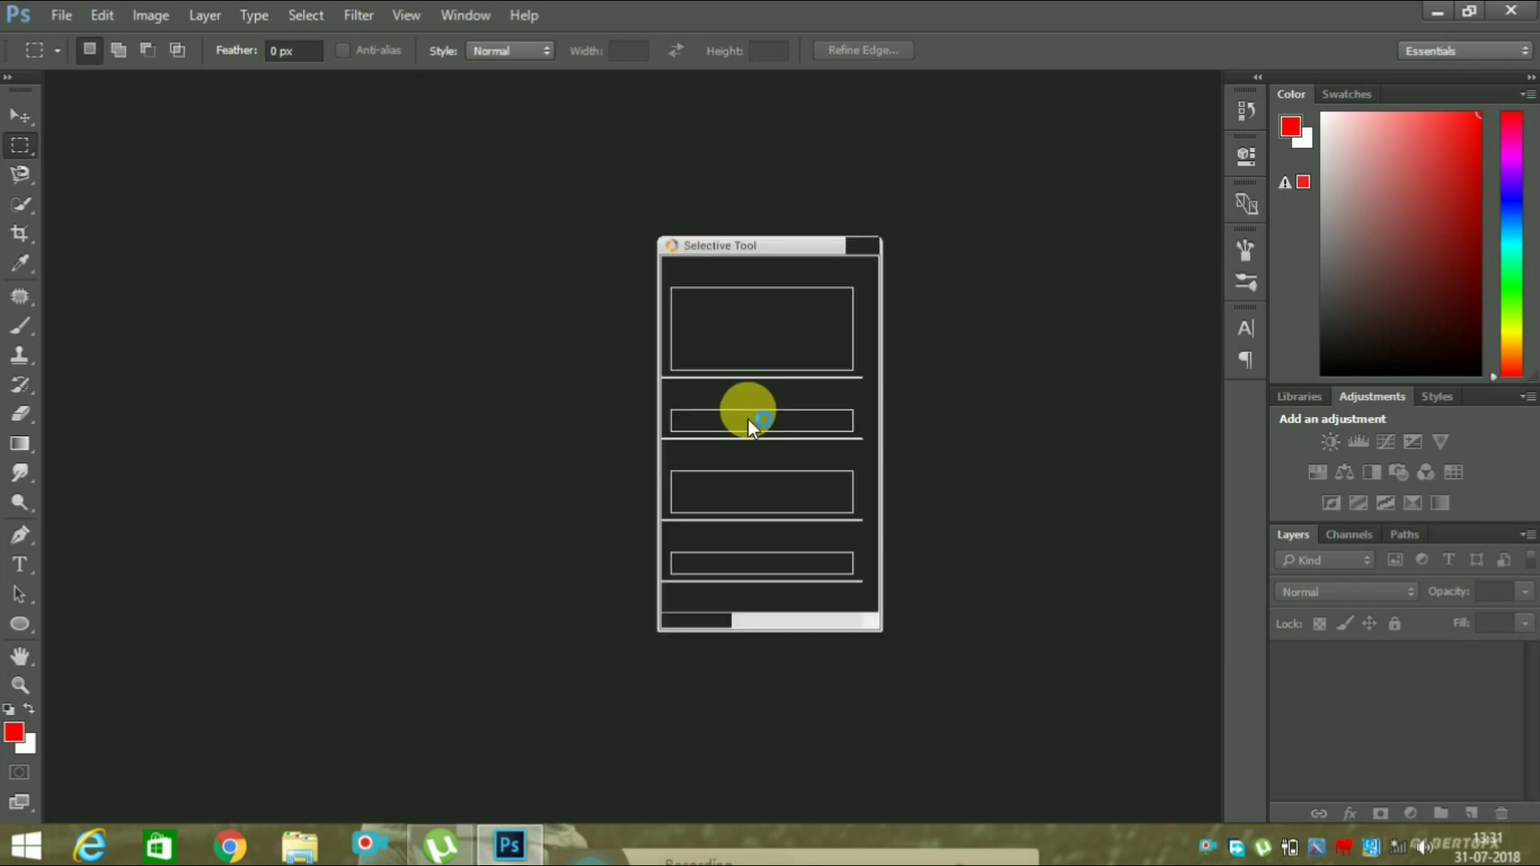
left_click(872, 245)
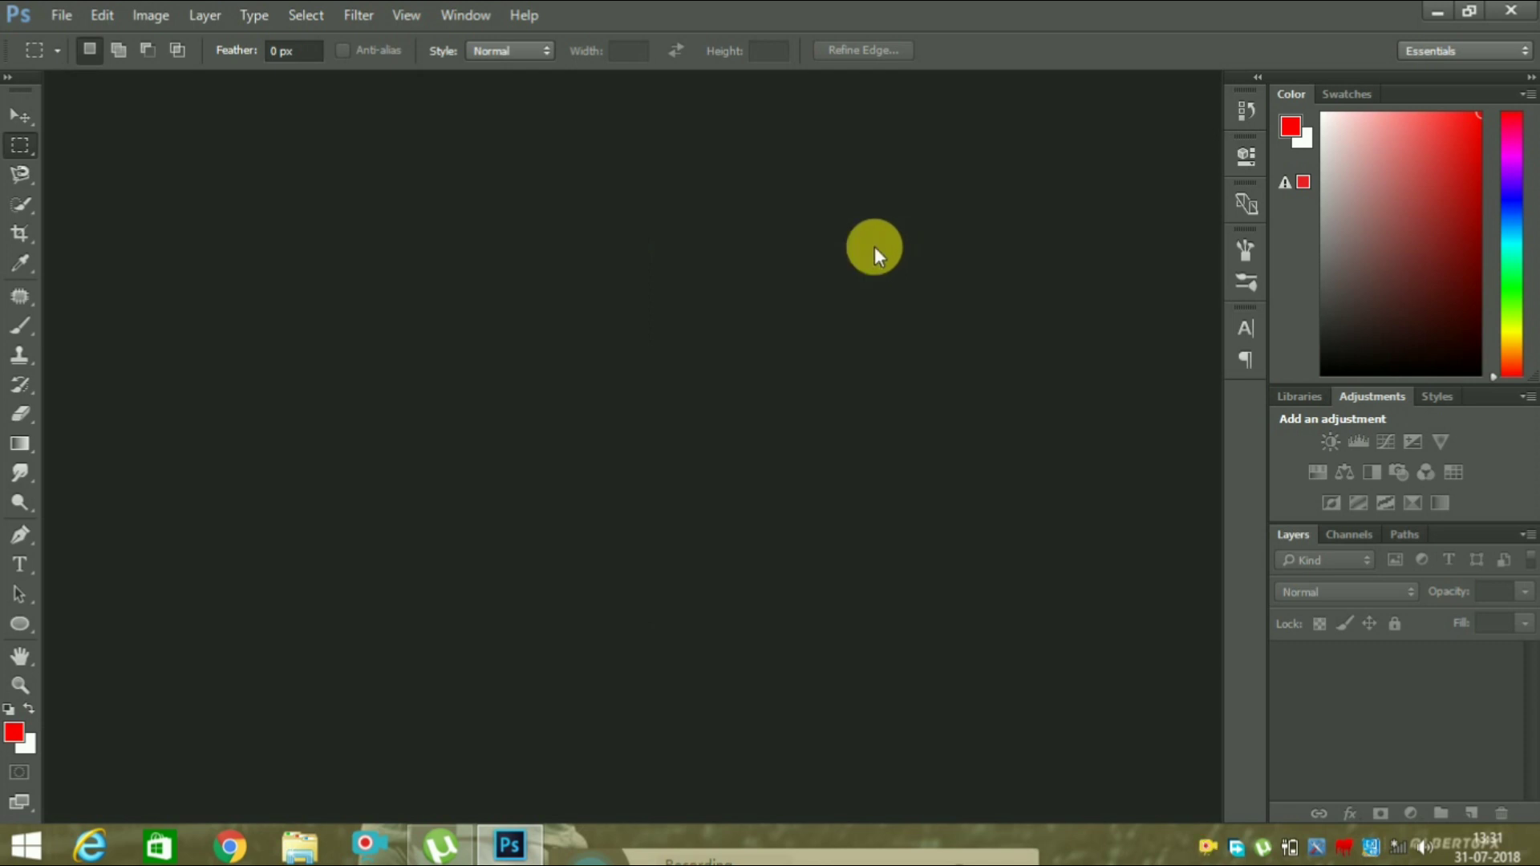
left_click(67, 18)
left_click(77, 56)
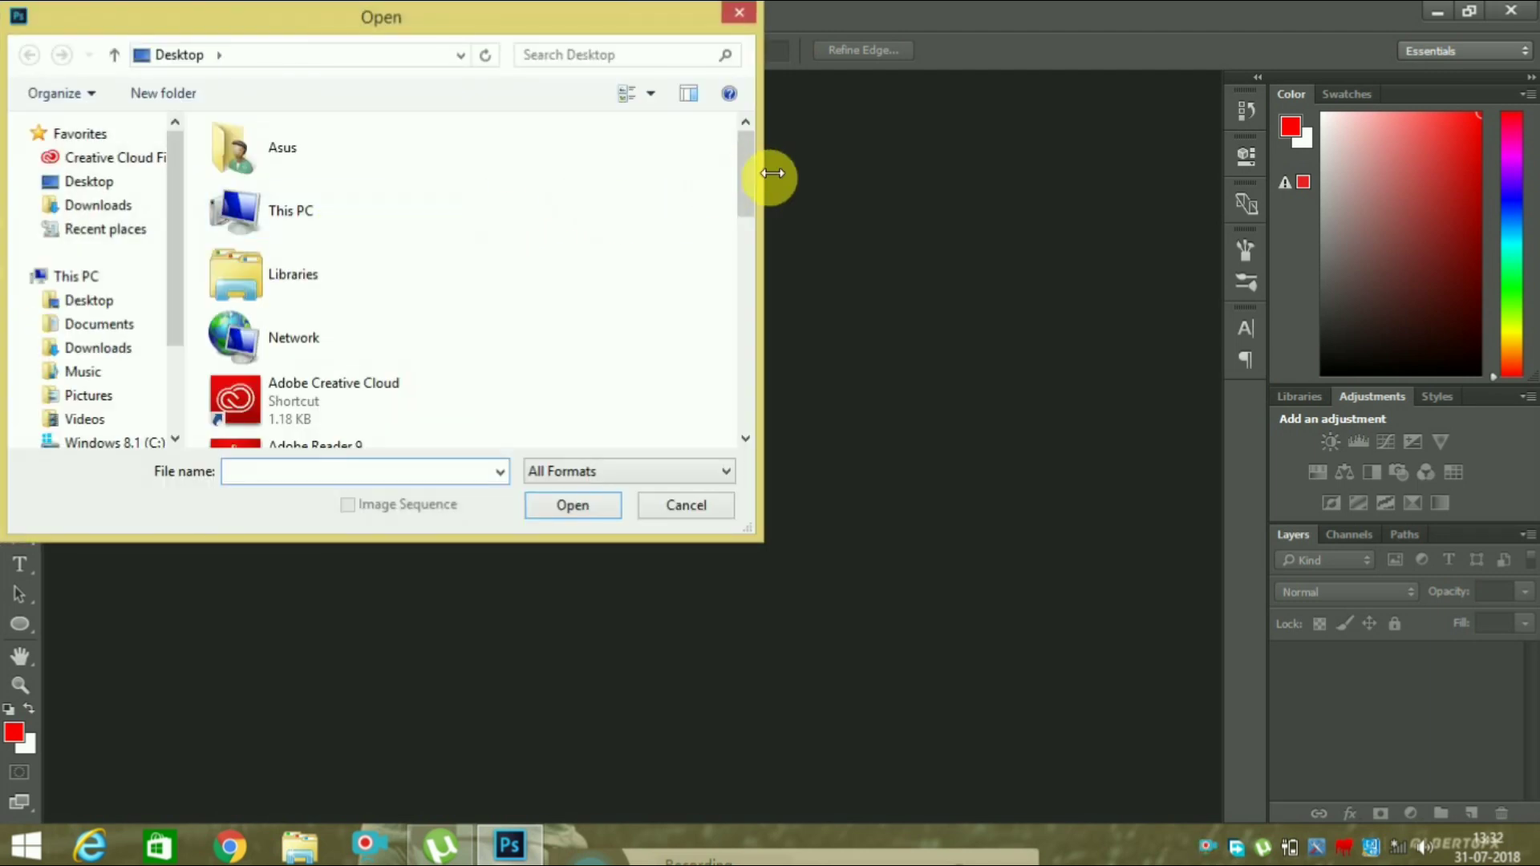
left_click_drag(738, 194, 737, 403)
left_click(265, 361)
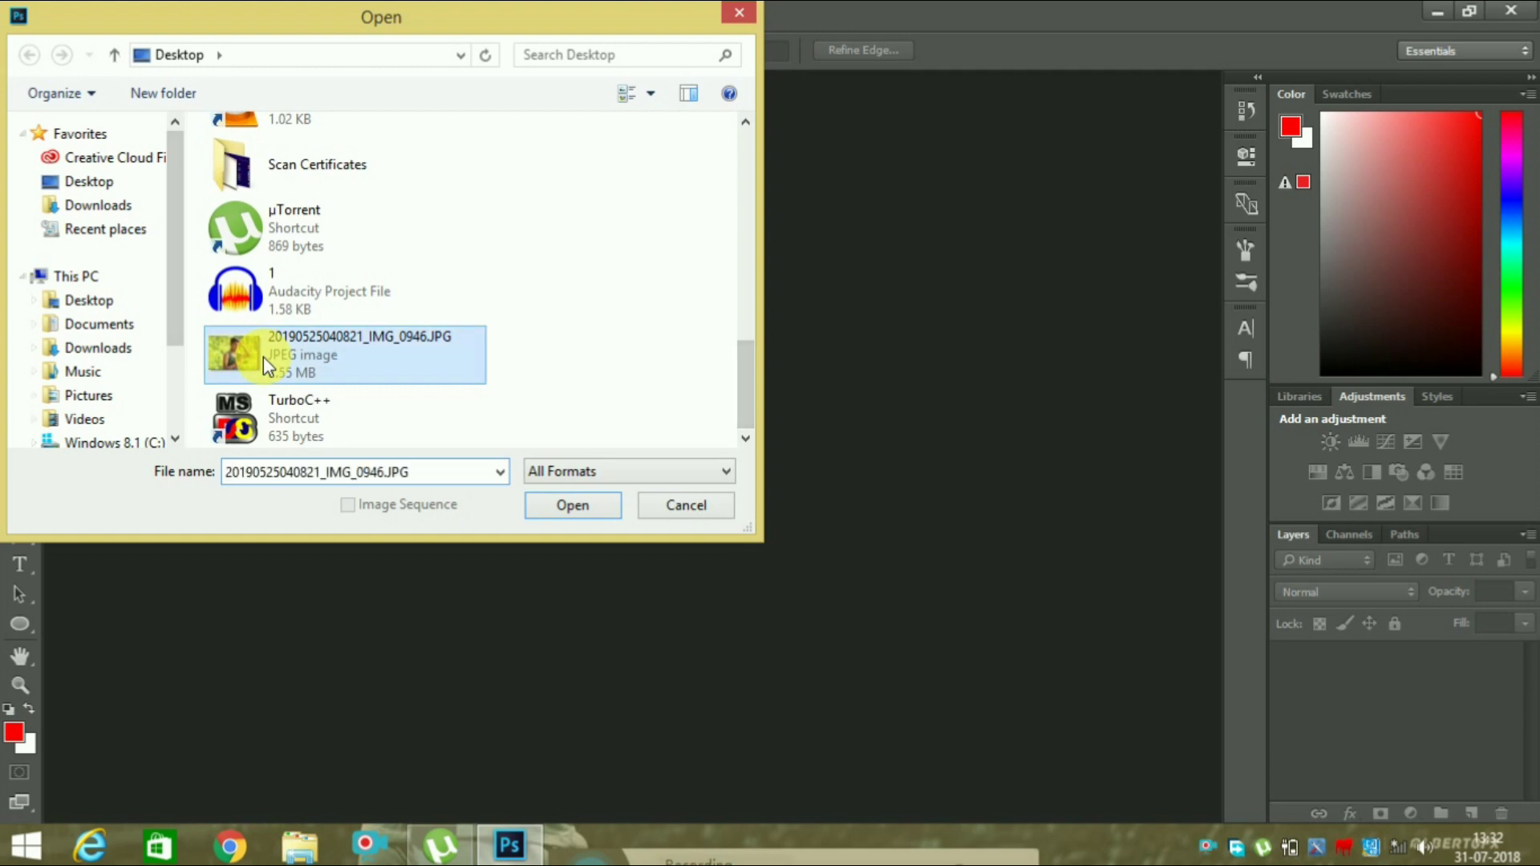
double_click(264, 356)
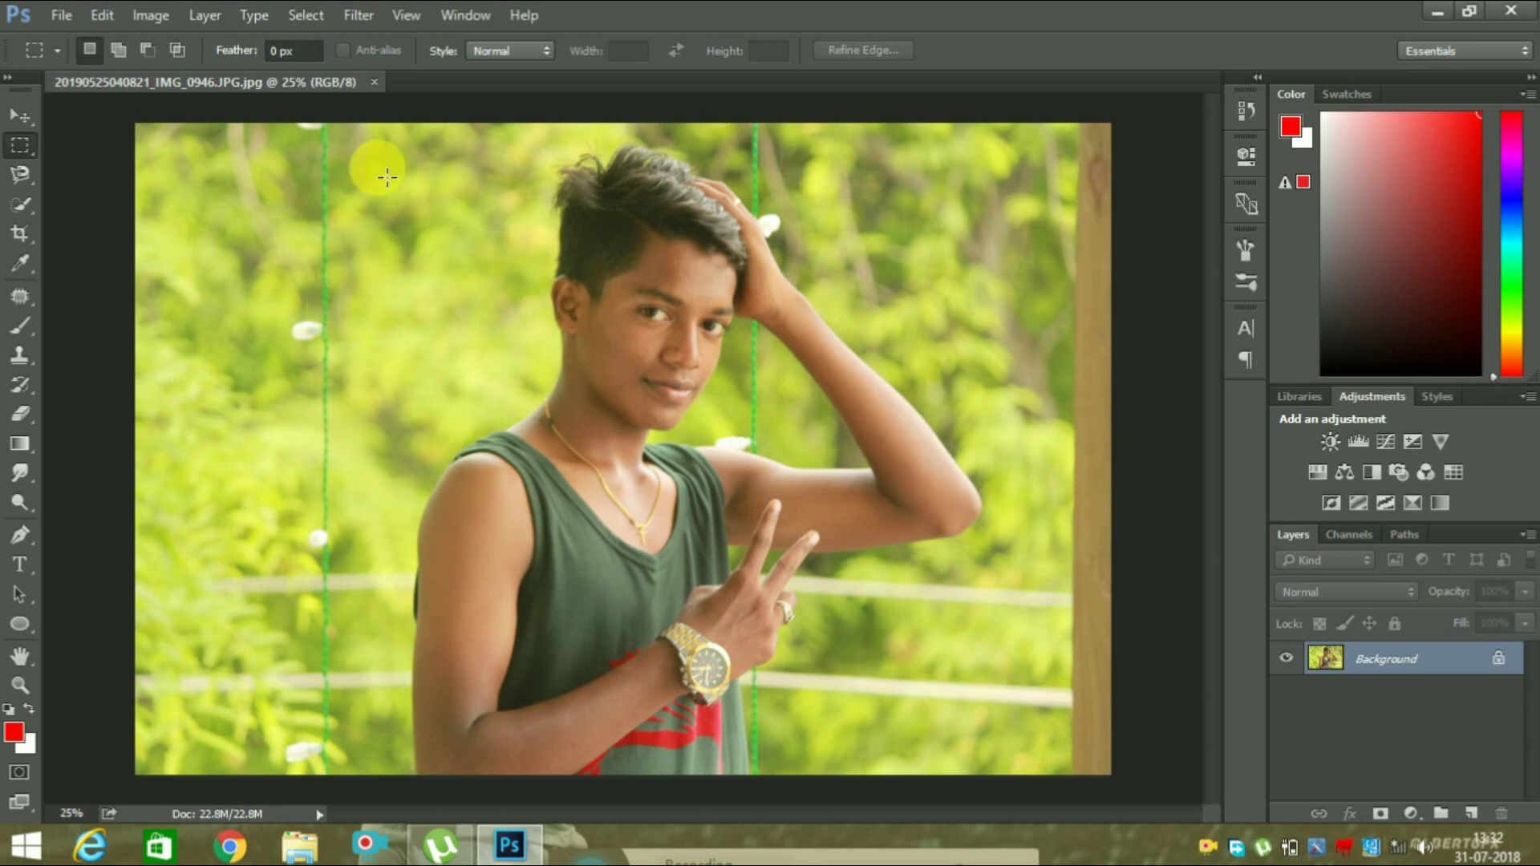
left_click(354, 16)
mouse_move(400, 489)
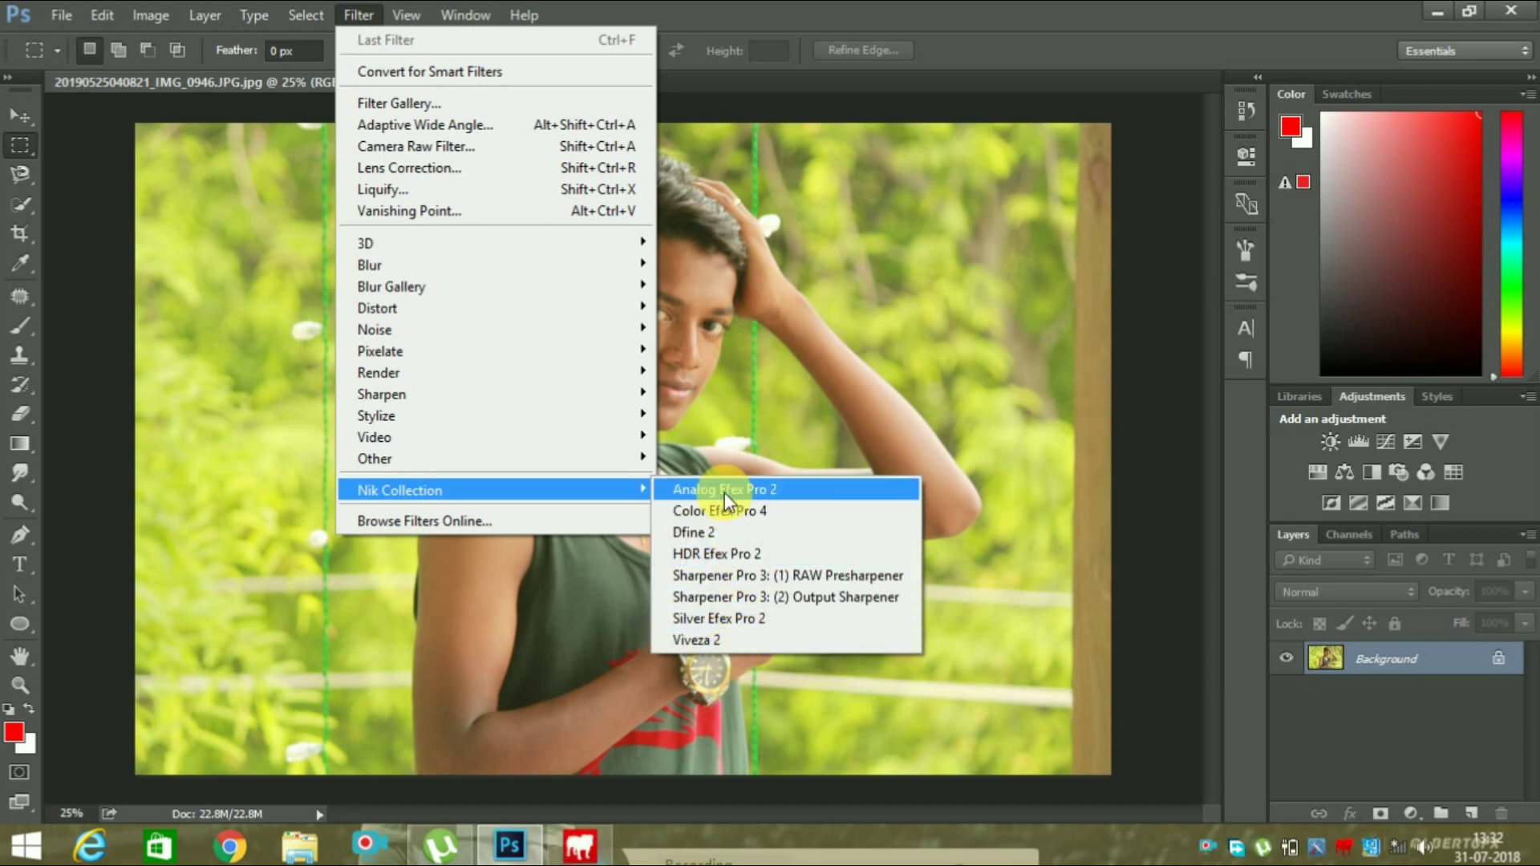
Load the portrait into Nik Collection's Color Efex Pro 4 from the Filter menu
left_click(721, 511)
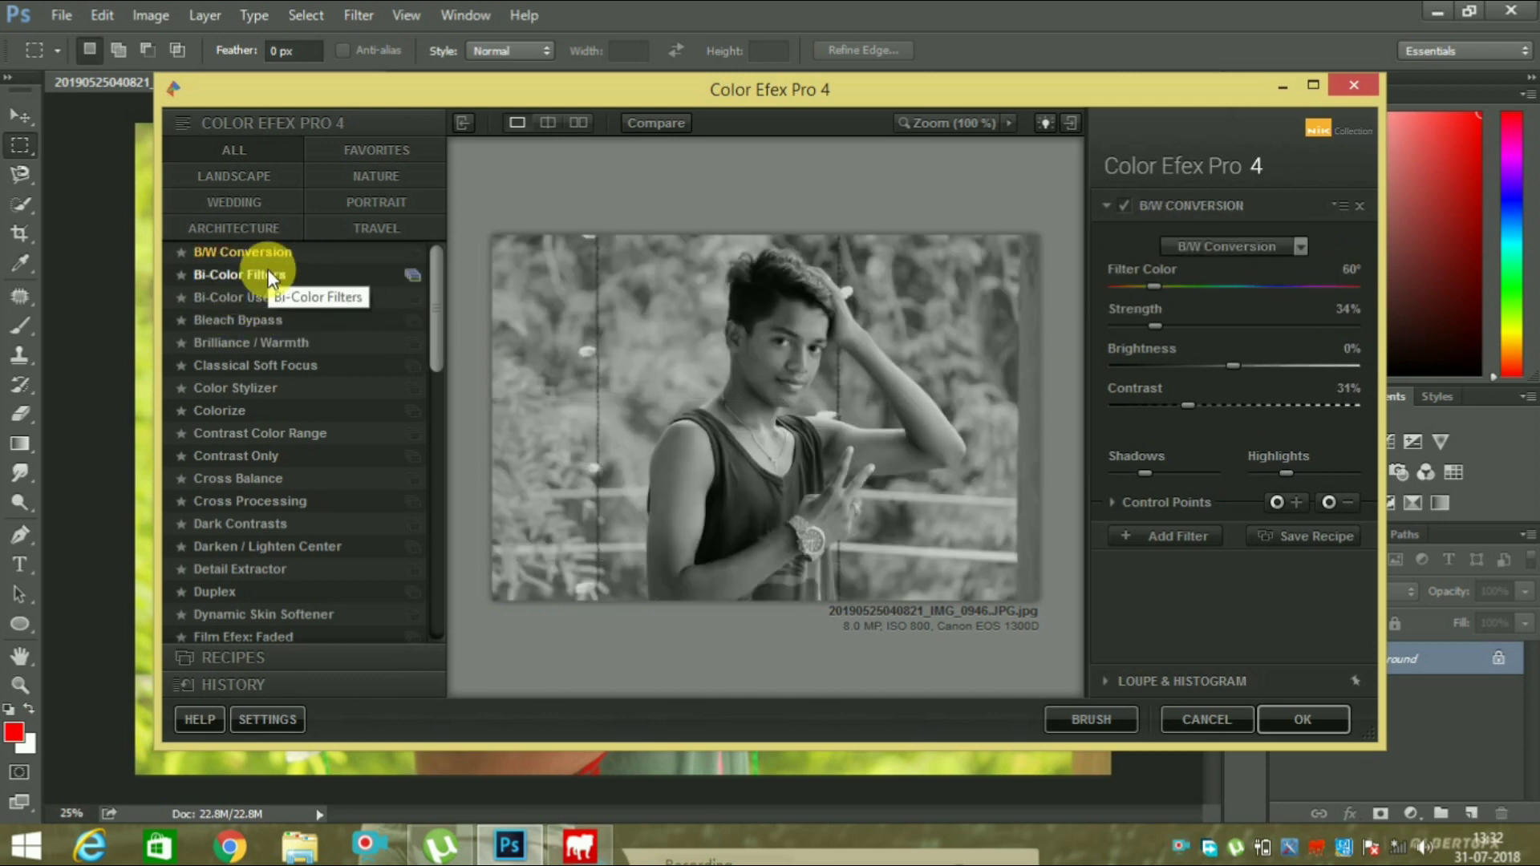
Preview Bi-Color, Brilliance / Warmth and Classical Soft Focus looks, then pick Contrast Color Range
left_click(266, 274)
left_click(263, 302)
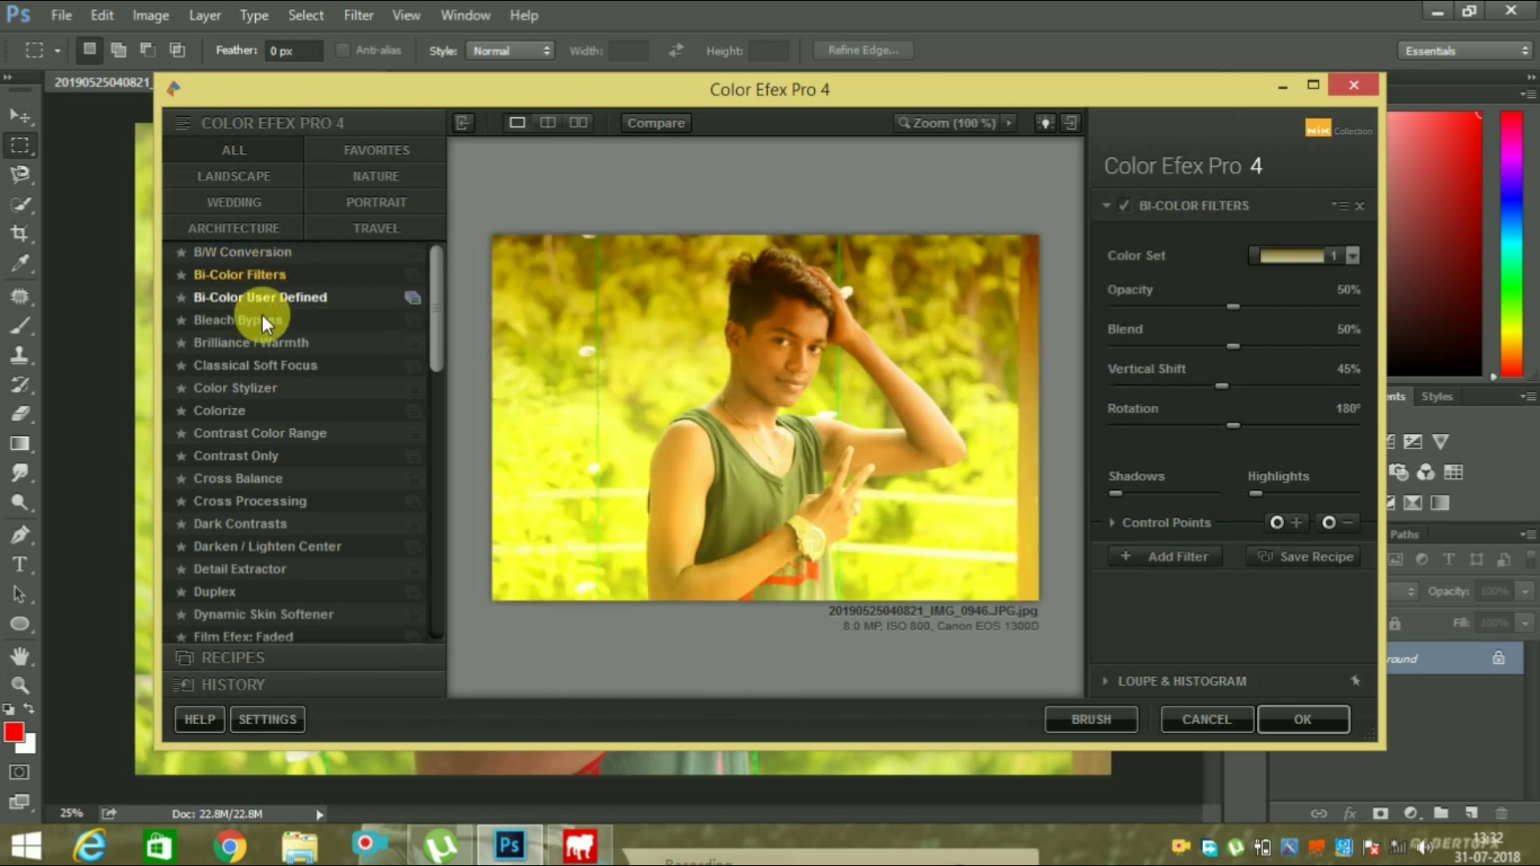
left_click(262, 327)
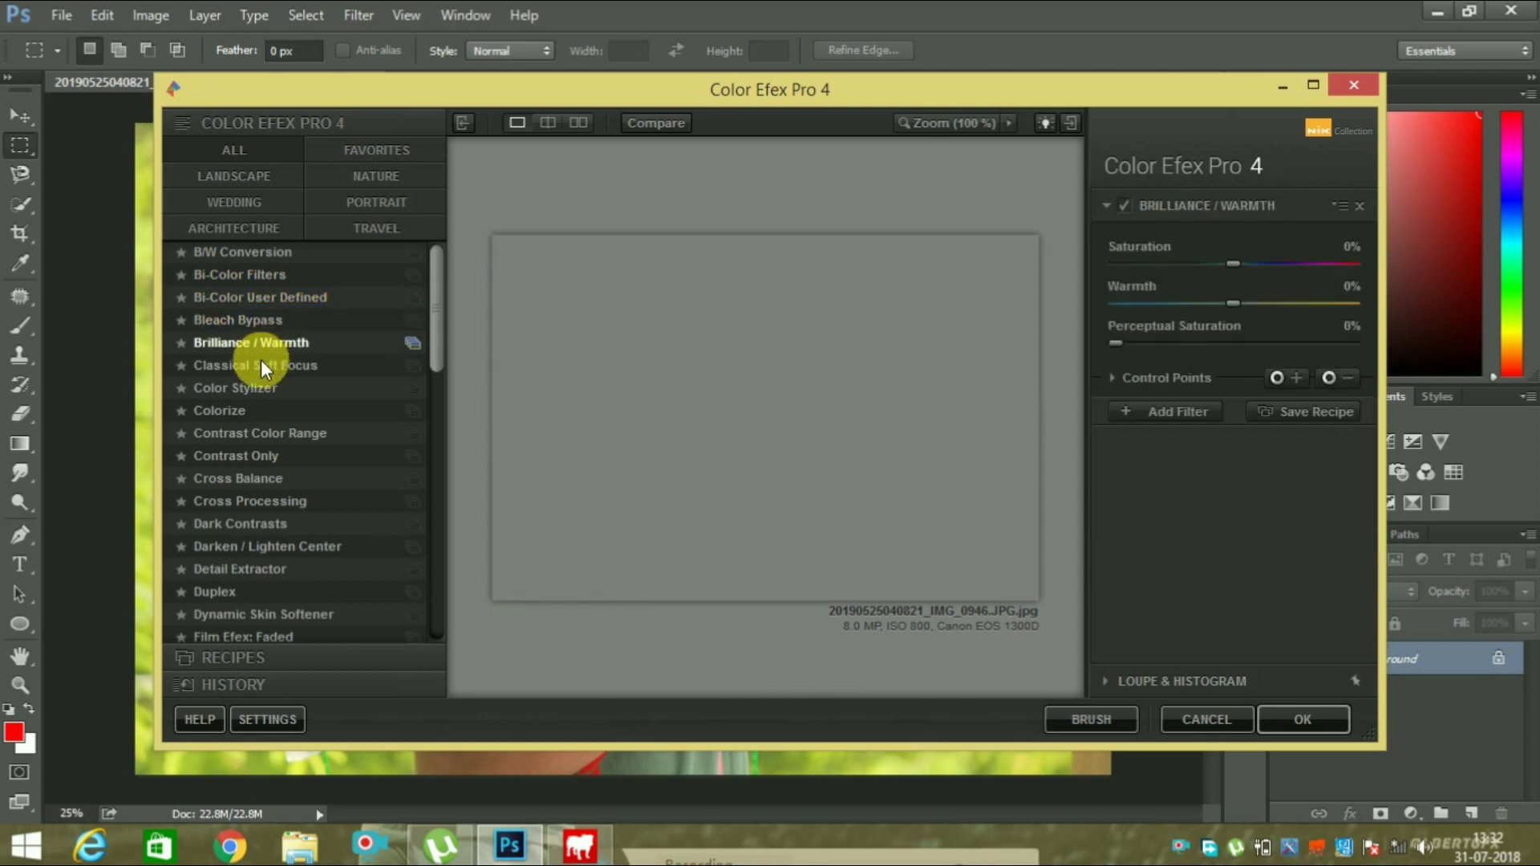
left_click(262, 368)
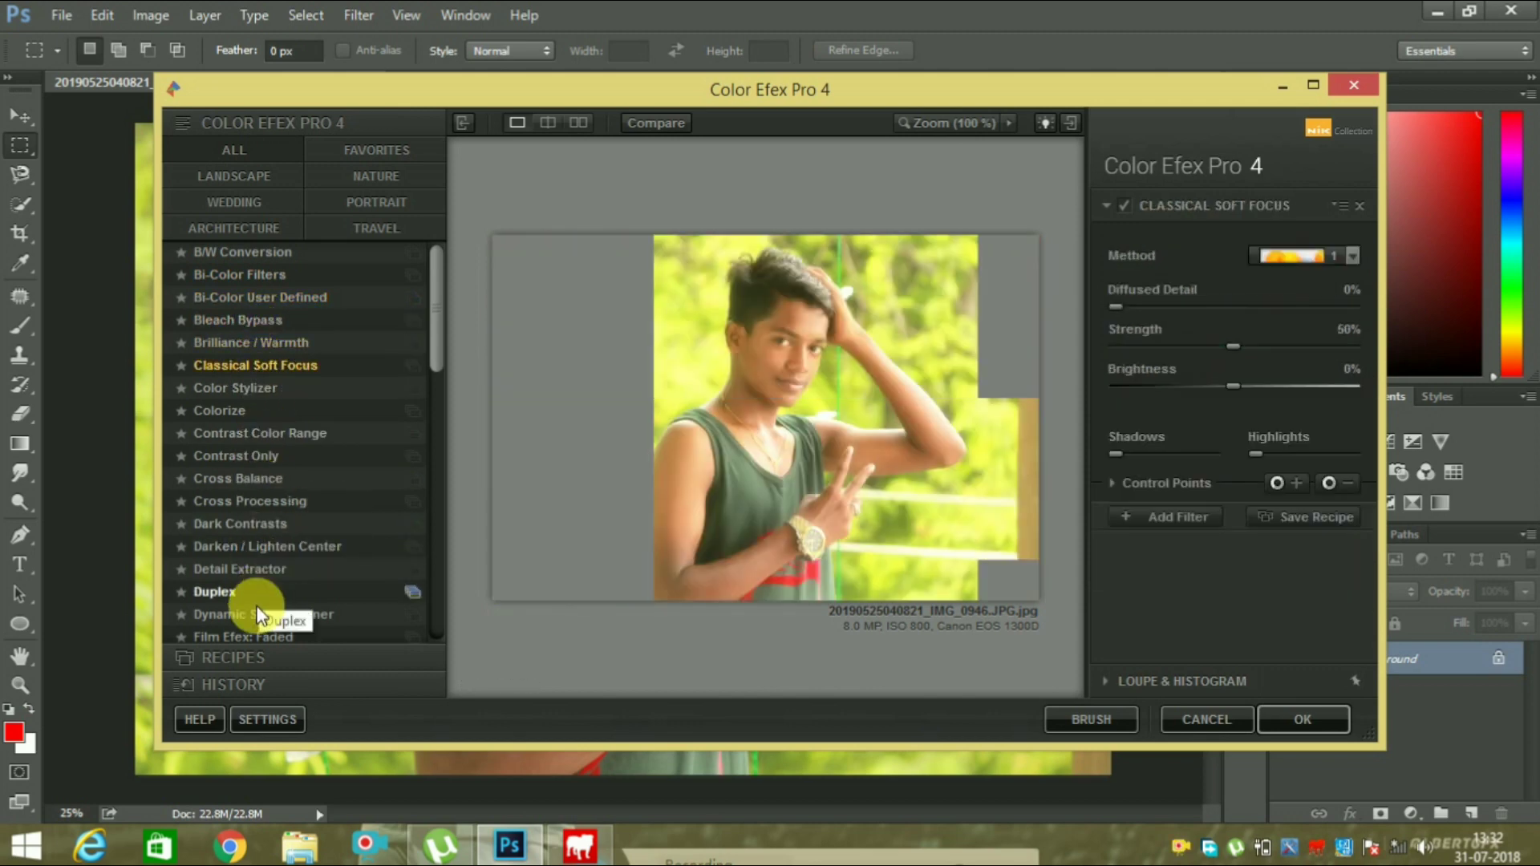
left_click(258, 434)
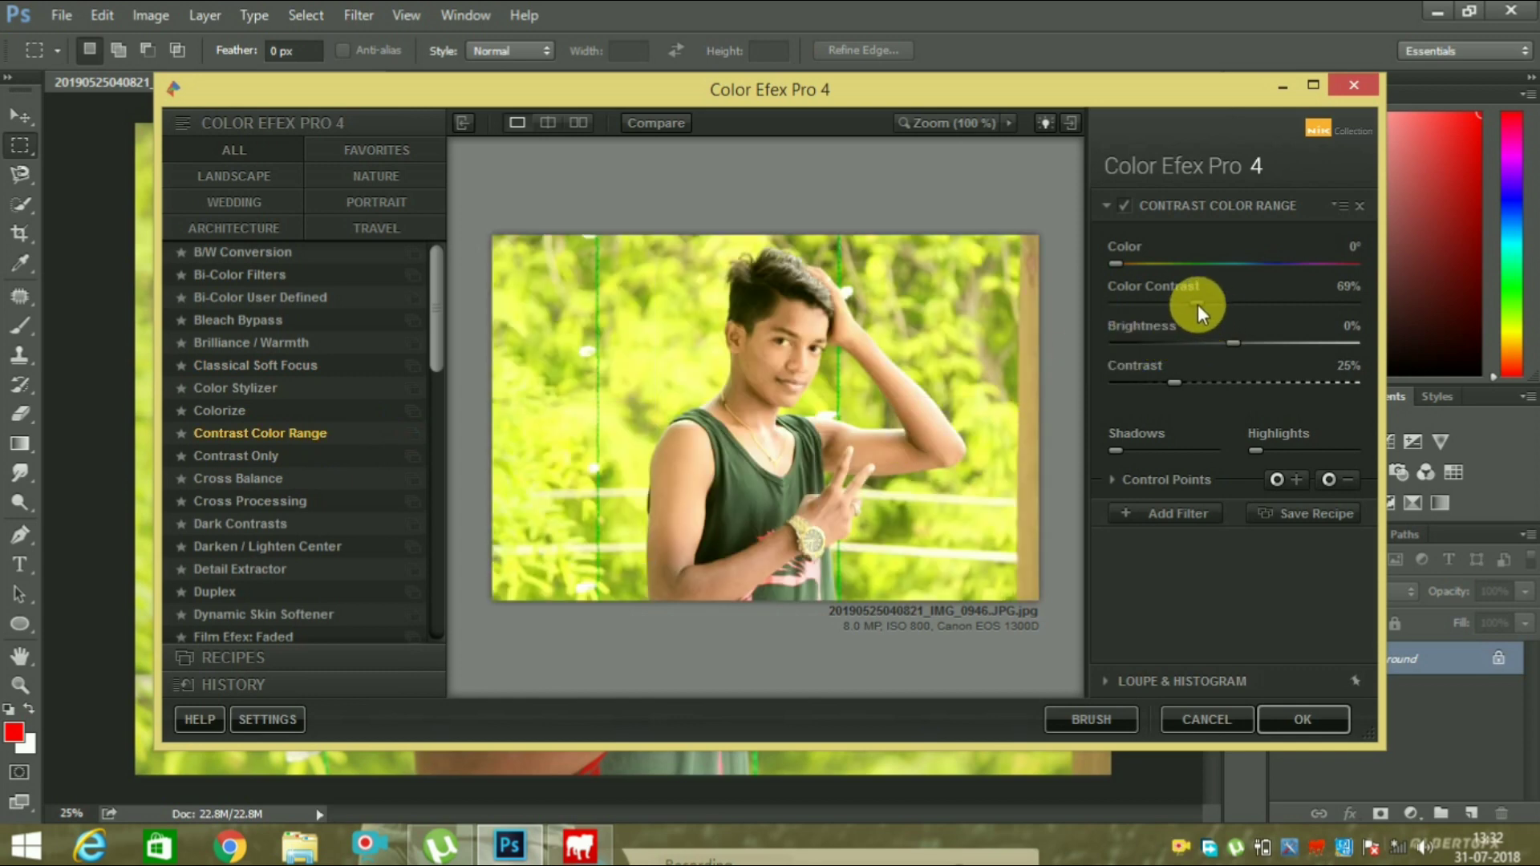
Set Contrast Color Range brightness to -19% and contrast to about 33%, applying it as a layer
left_click_drag(1231, 342, 1196, 343)
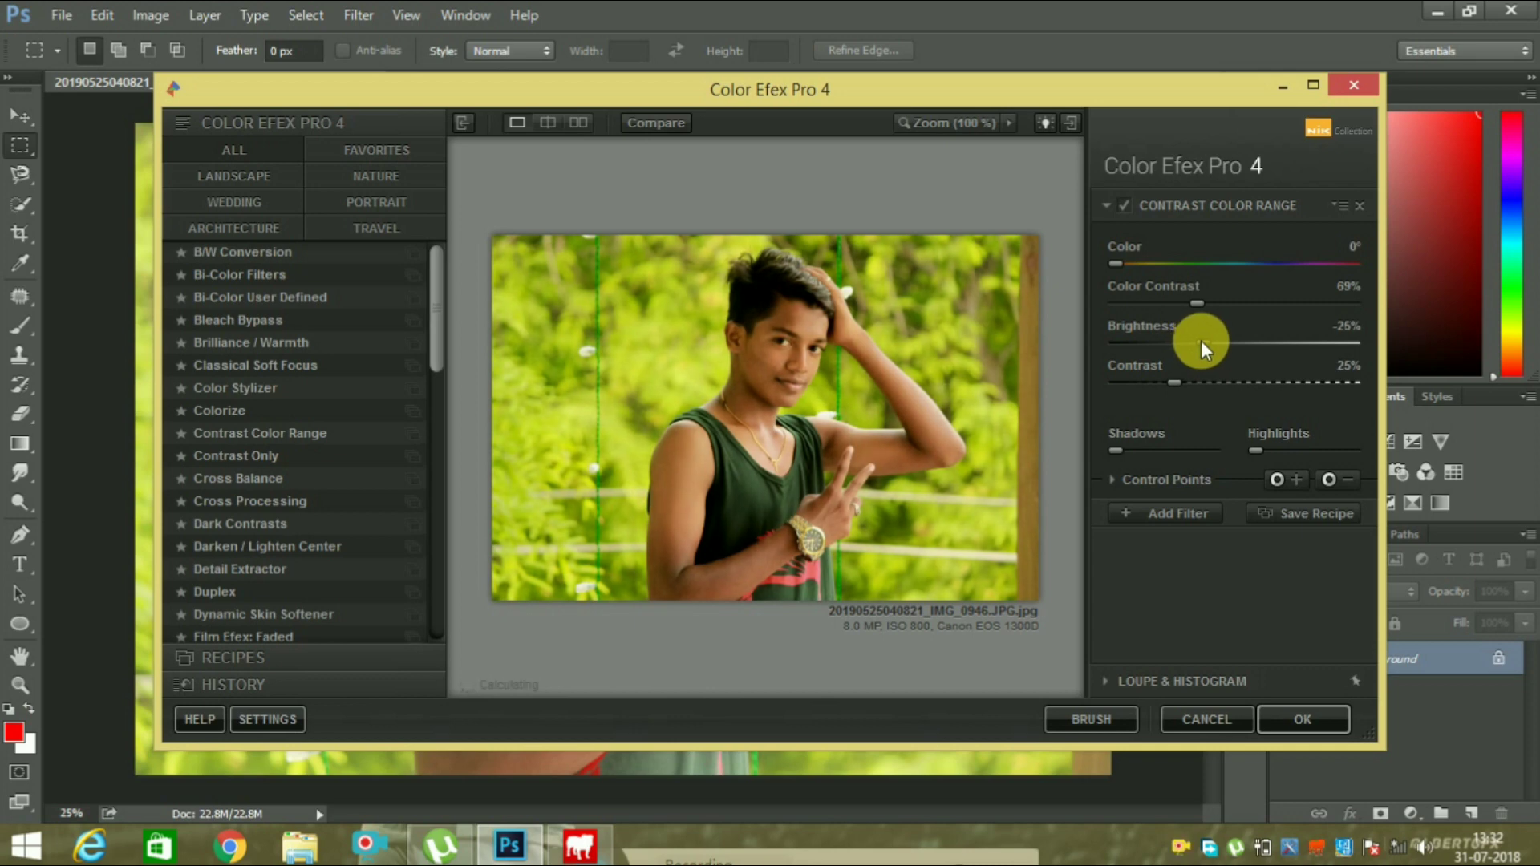
mouse_move(1195, 343)
left_mouse_down()
mouse_move(1210, 301)
mouse_move(1182, 303)
left_mouse_up()
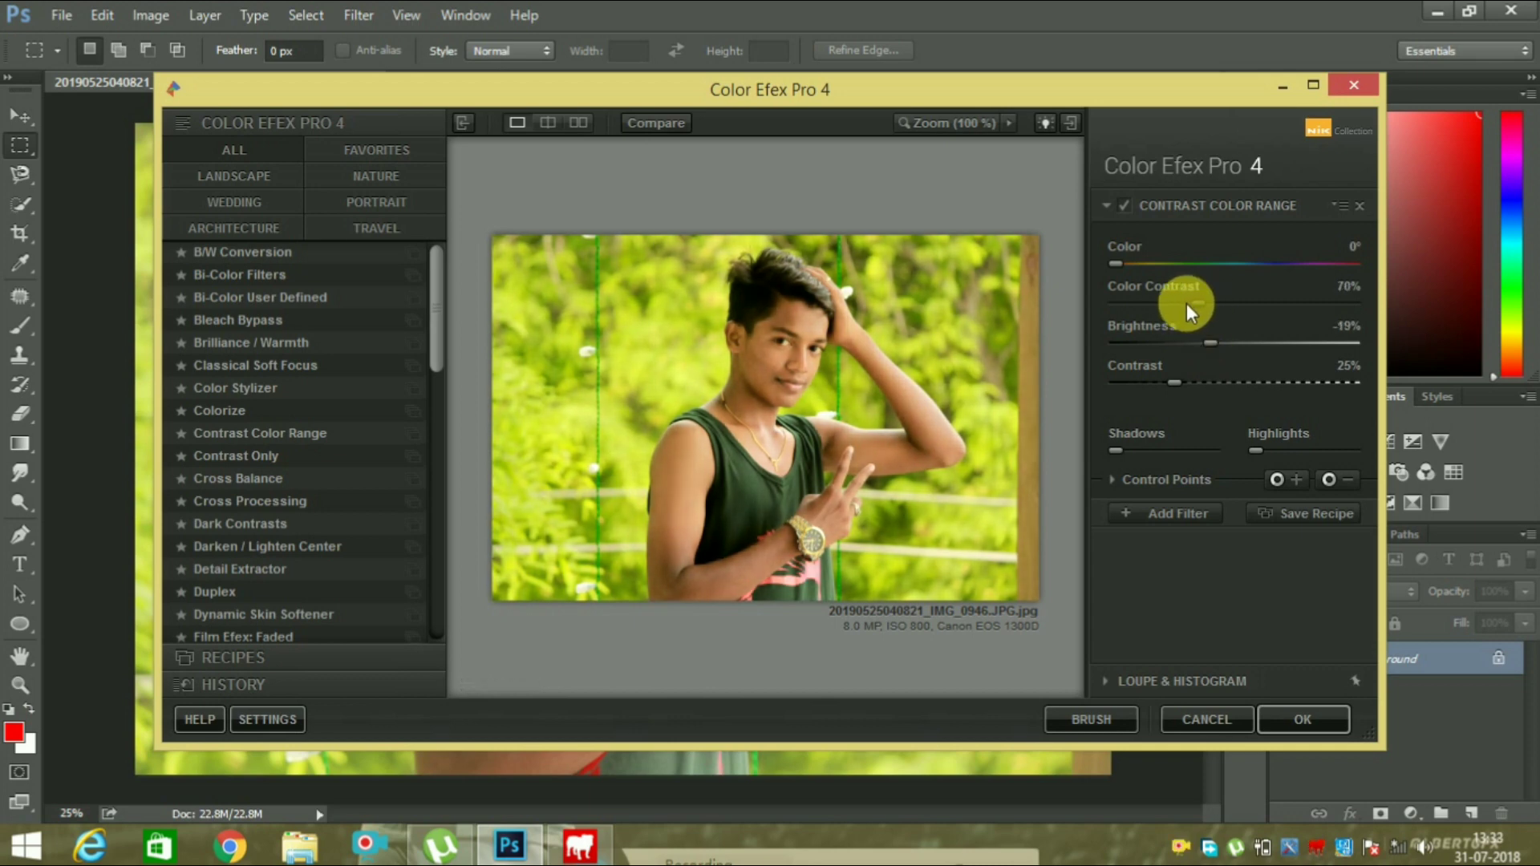
left_click_drag(1173, 380, 1200, 379)
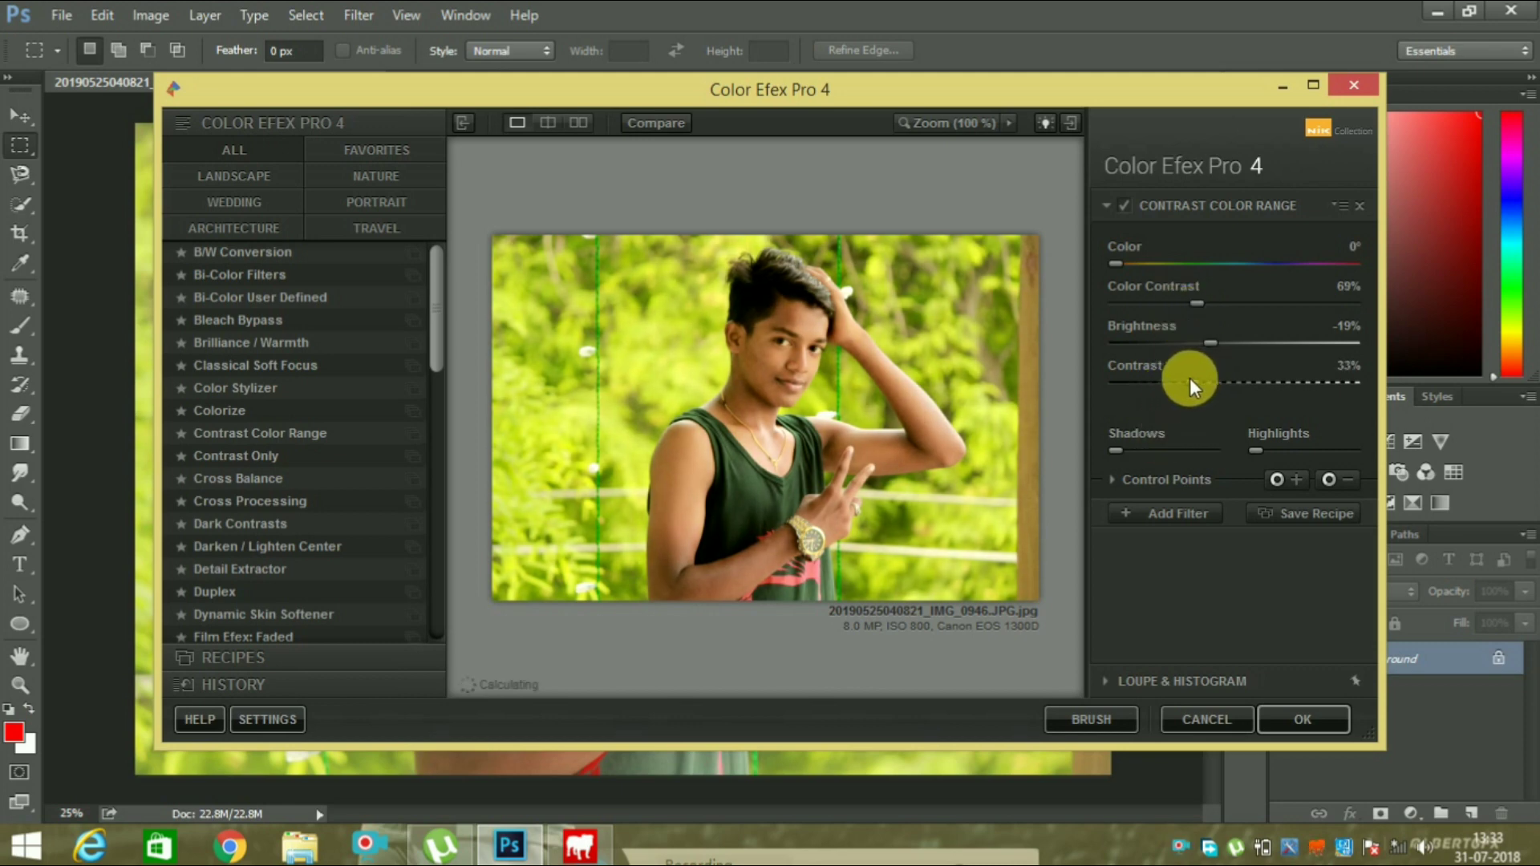
left_click(1292, 719)
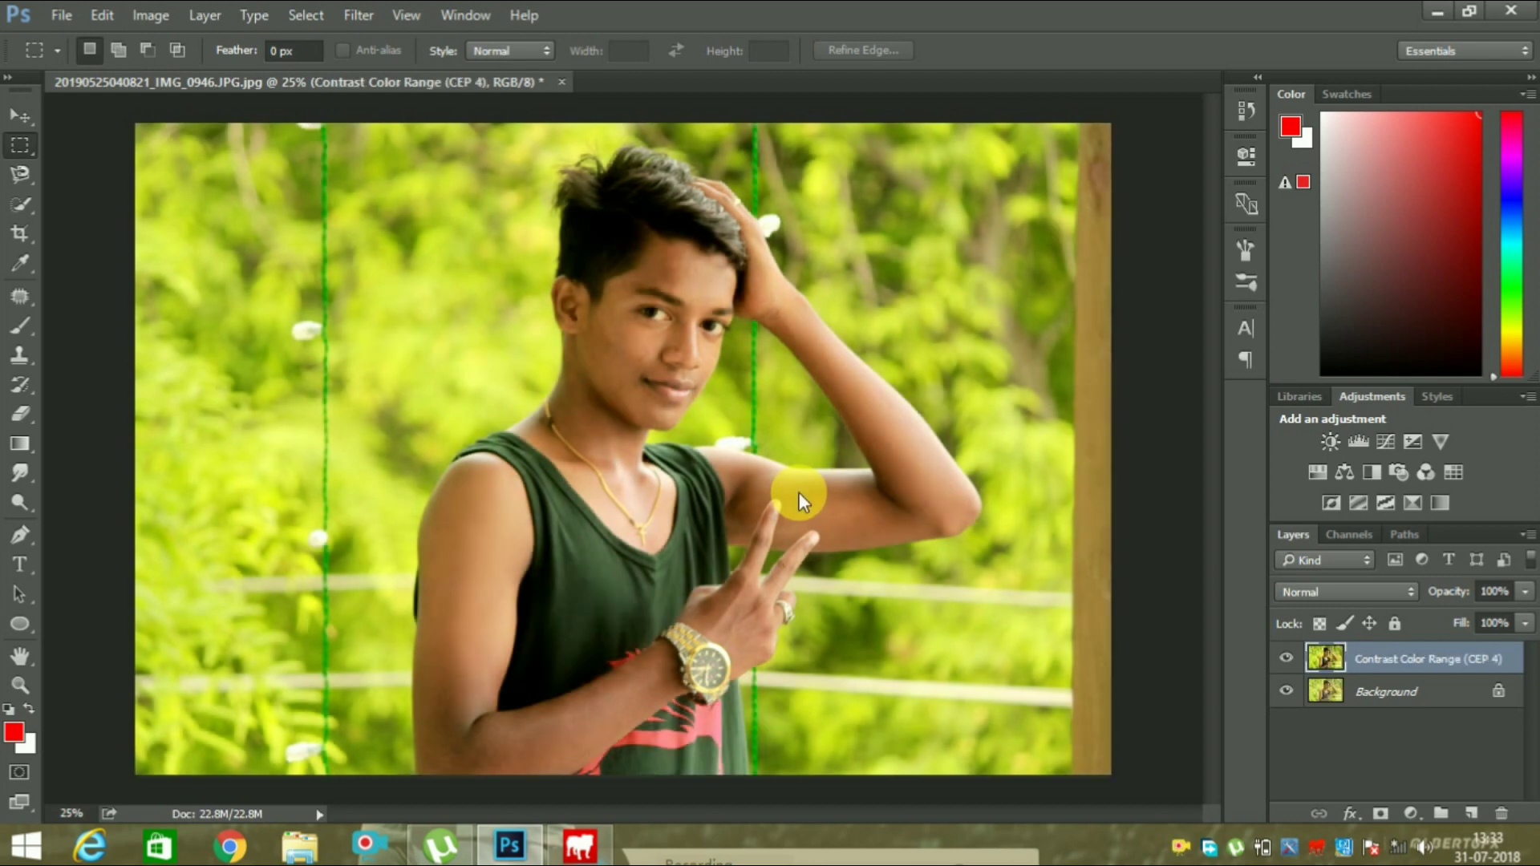
Toggle the Contrast Color Range layer's visibility to compare it with the original, then show the Filter menu
left_click(1288, 657)
left_click(1288, 657)
left_click(1288, 657)
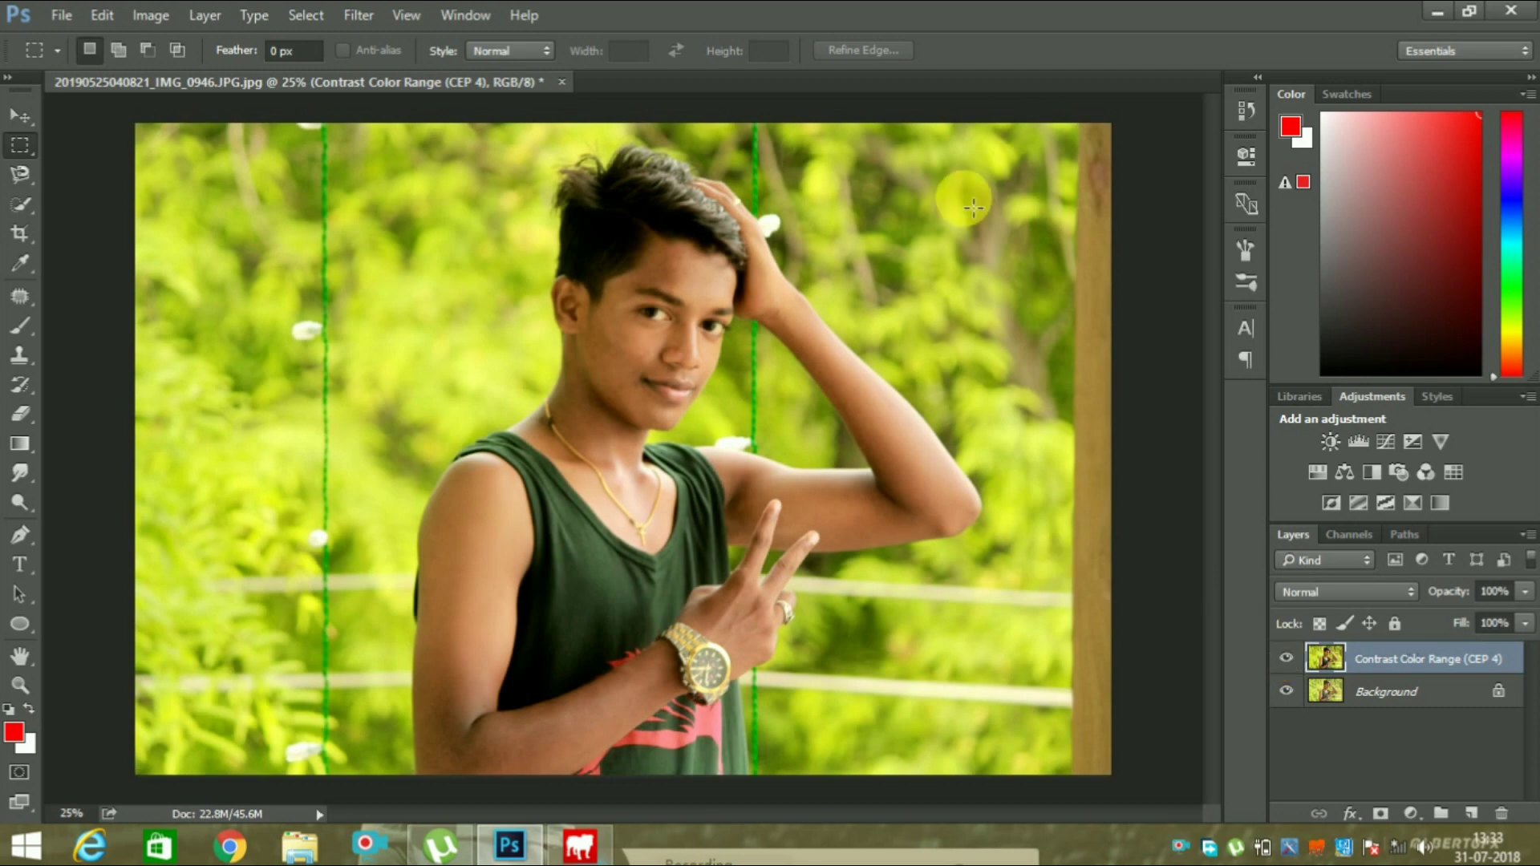
left_click(365, 15)
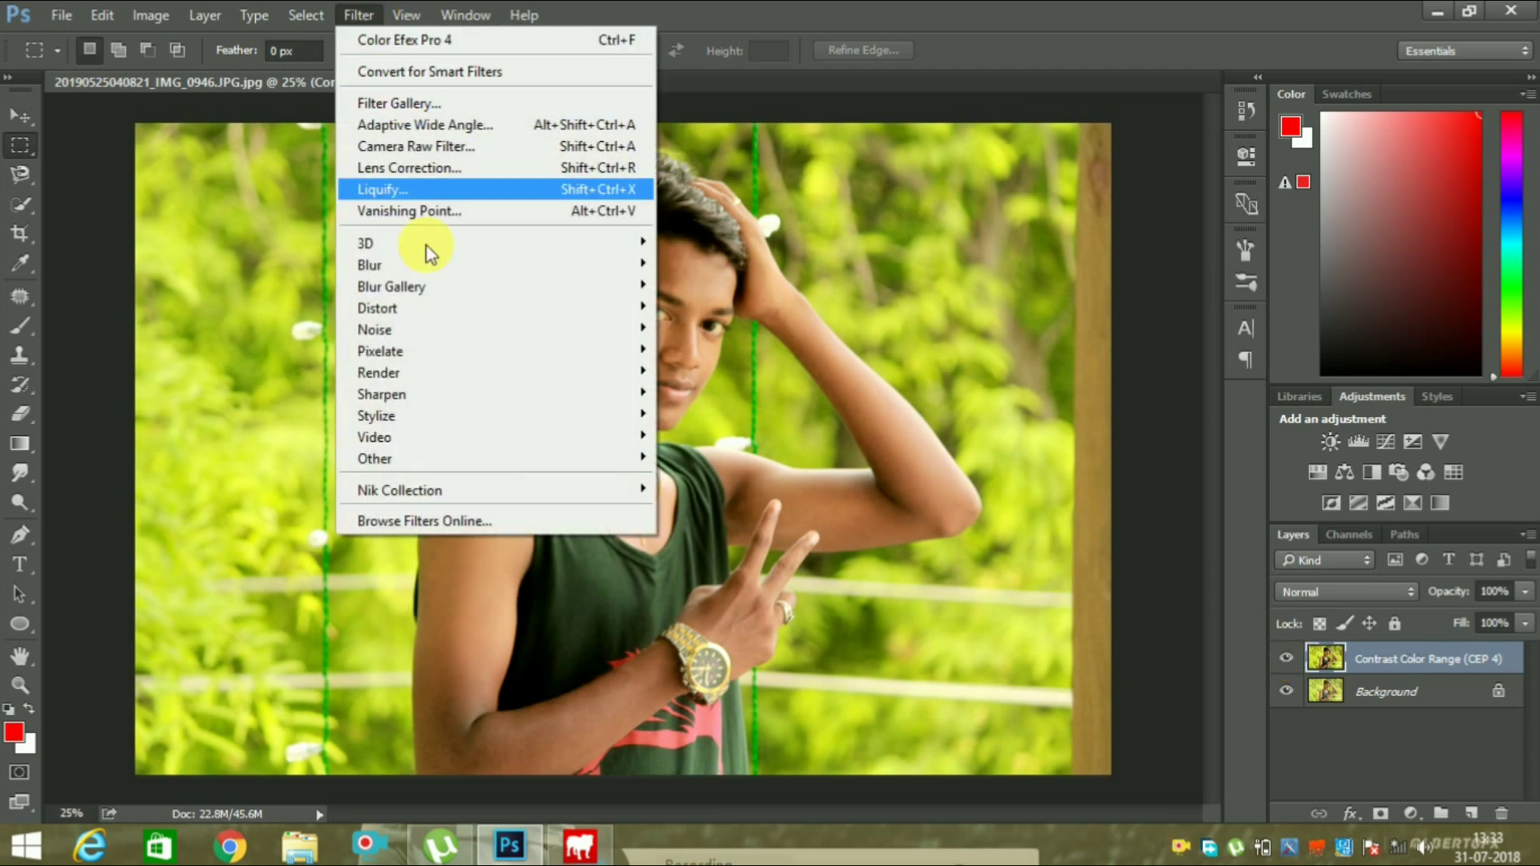
mouse_move(400, 490)
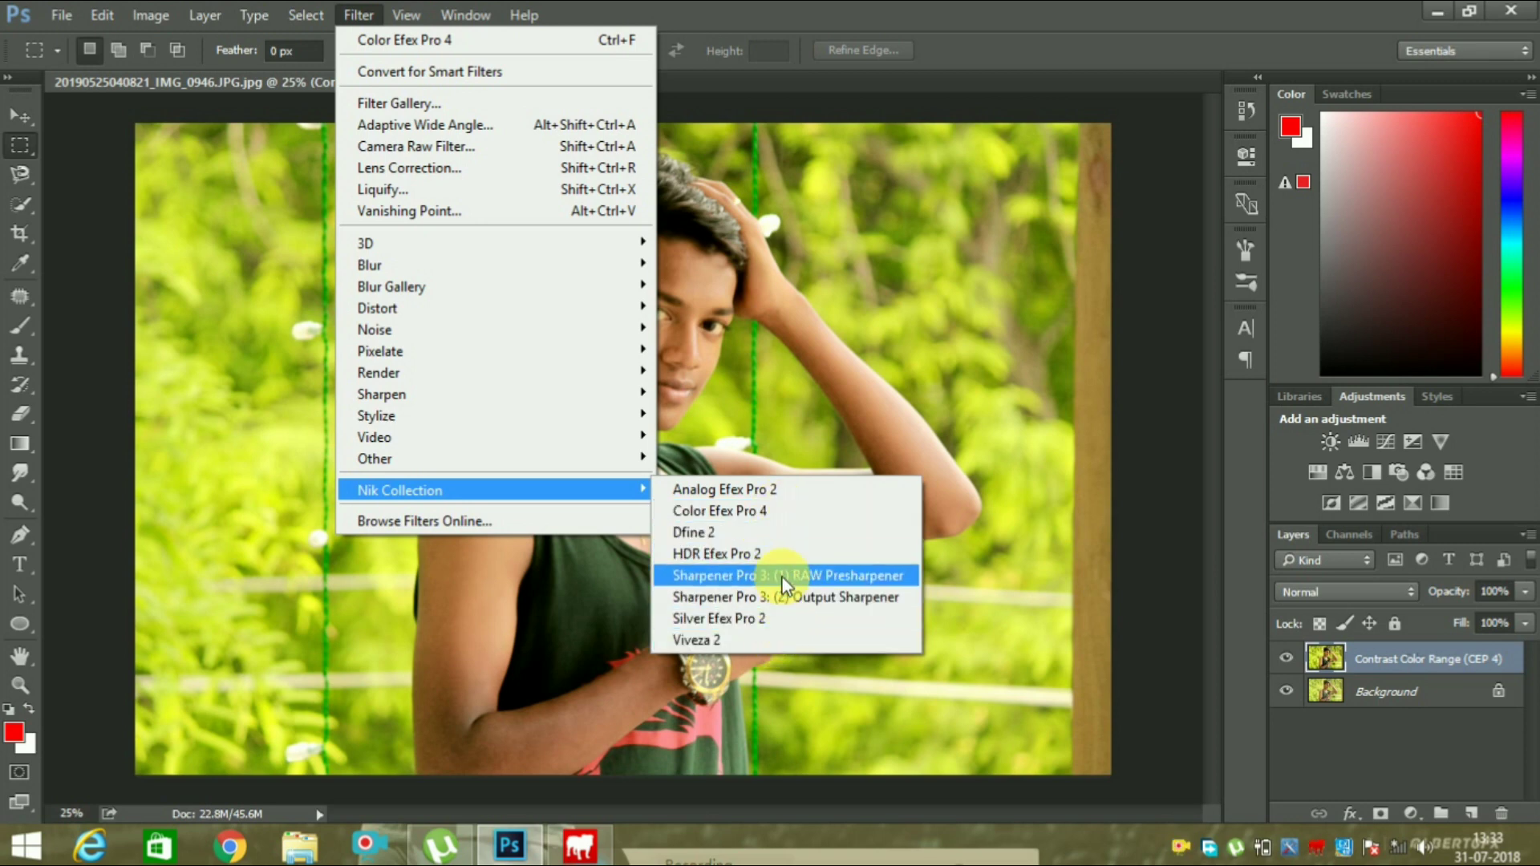
Launch Silver Efex Pro 2 from the Nik Collection filters on the portrait
left_click(737, 619)
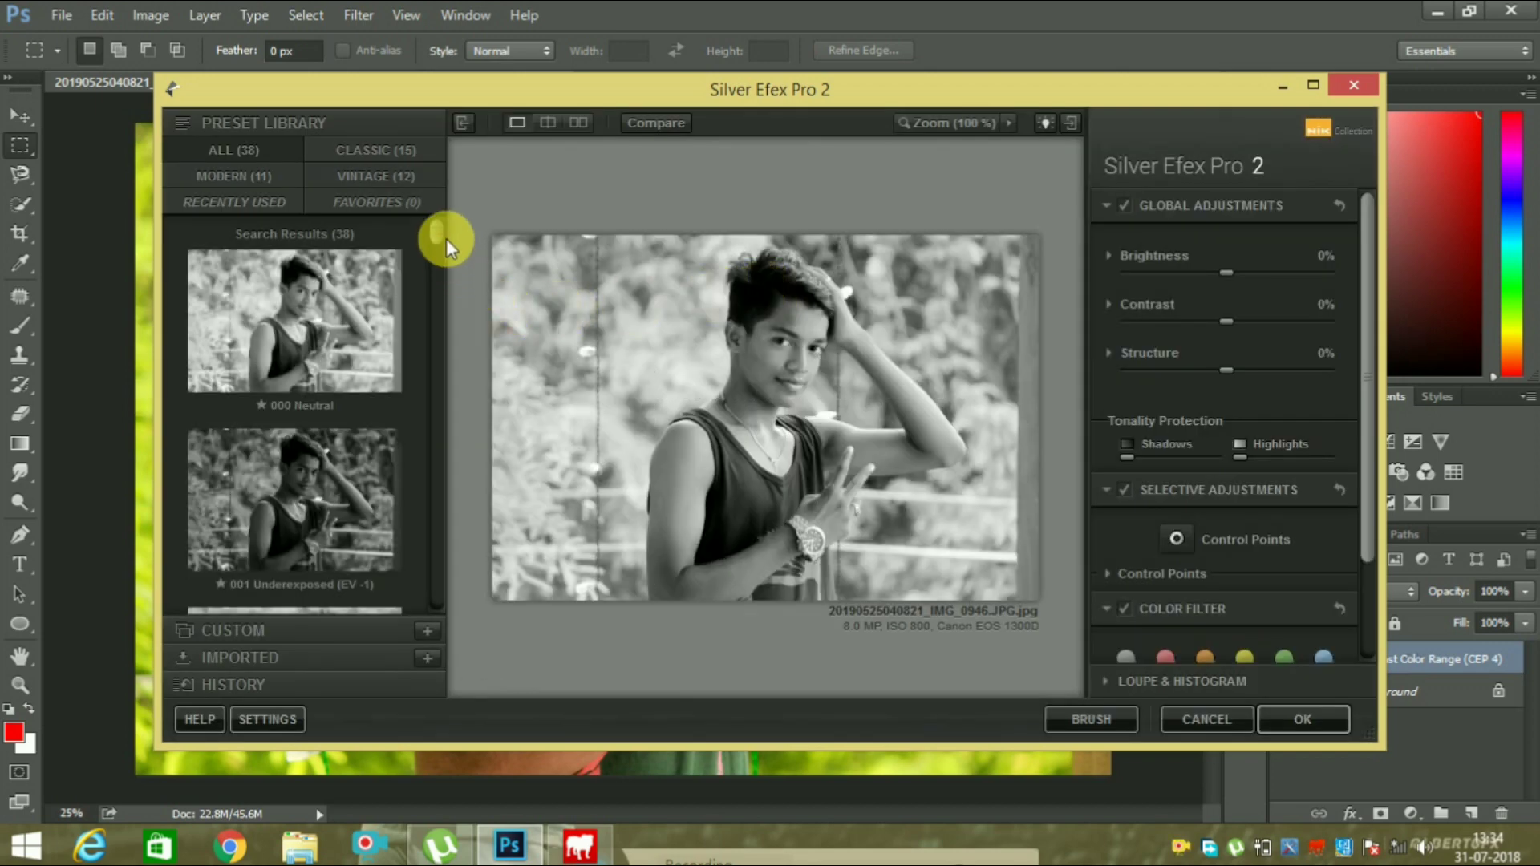
Browse the Silver Efex Pro 2 Preset Library, then cancel without applying a black-and-white look
left_click_drag(440, 233, 438, 262)
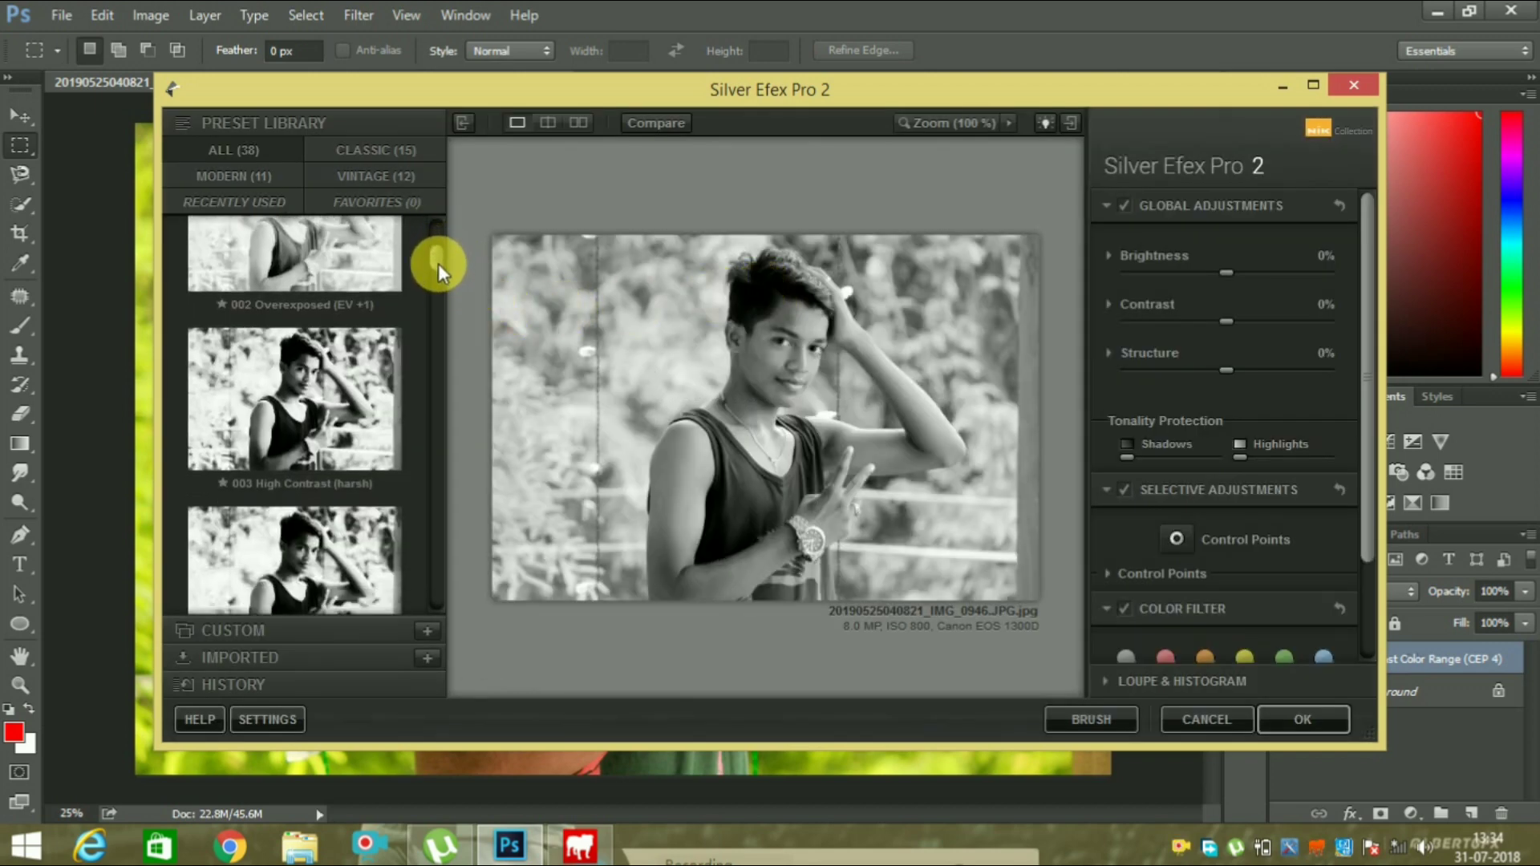
mouse_move(438, 271)
left_mouse_down()
mouse_move(421, 473)
mouse_move(435, 549)
left_mouse_up()
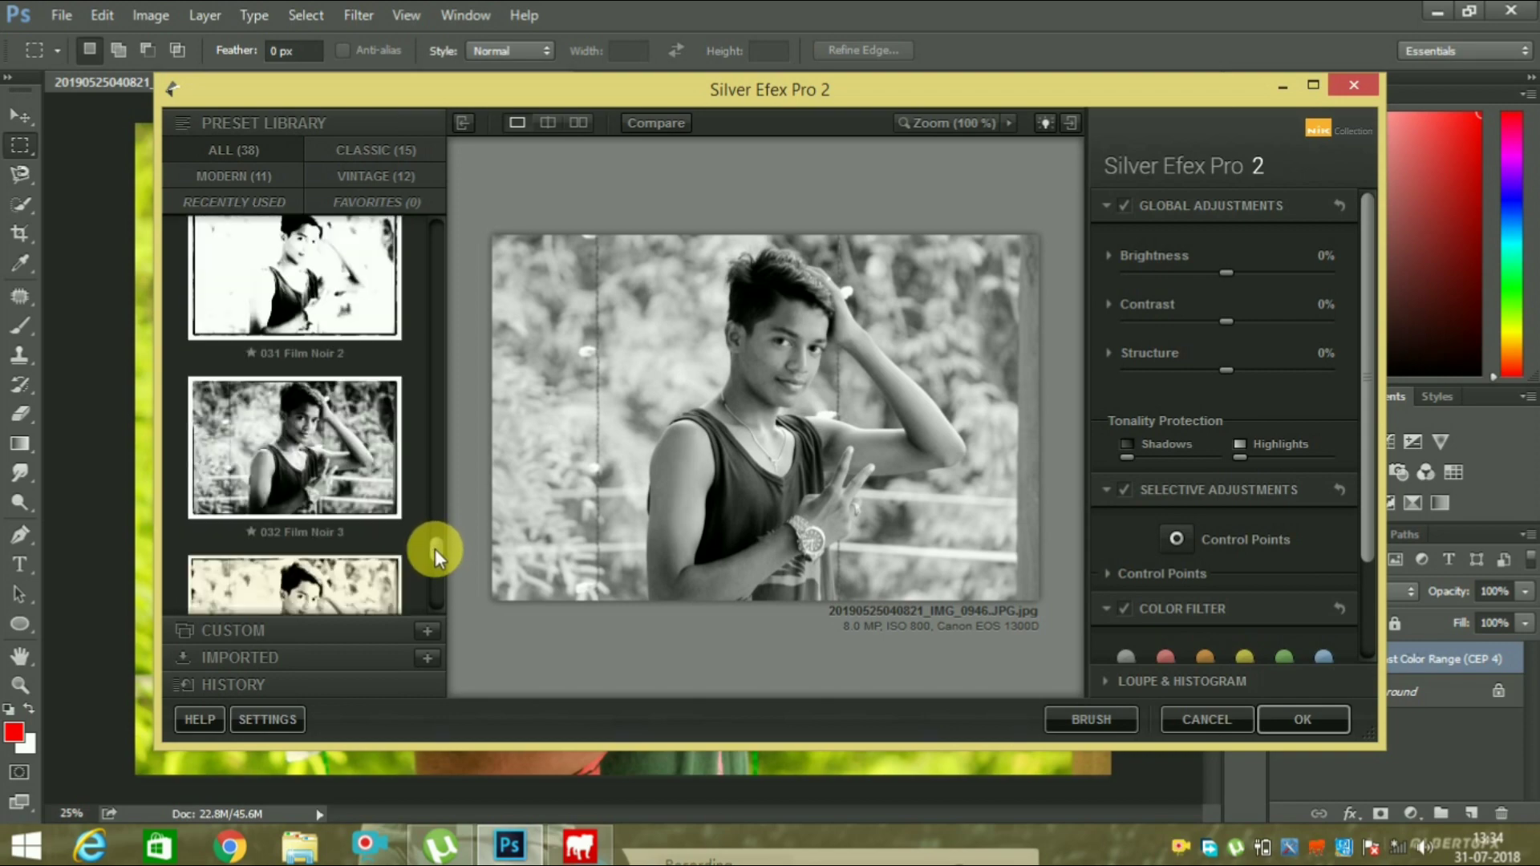
left_click(1202, 722)
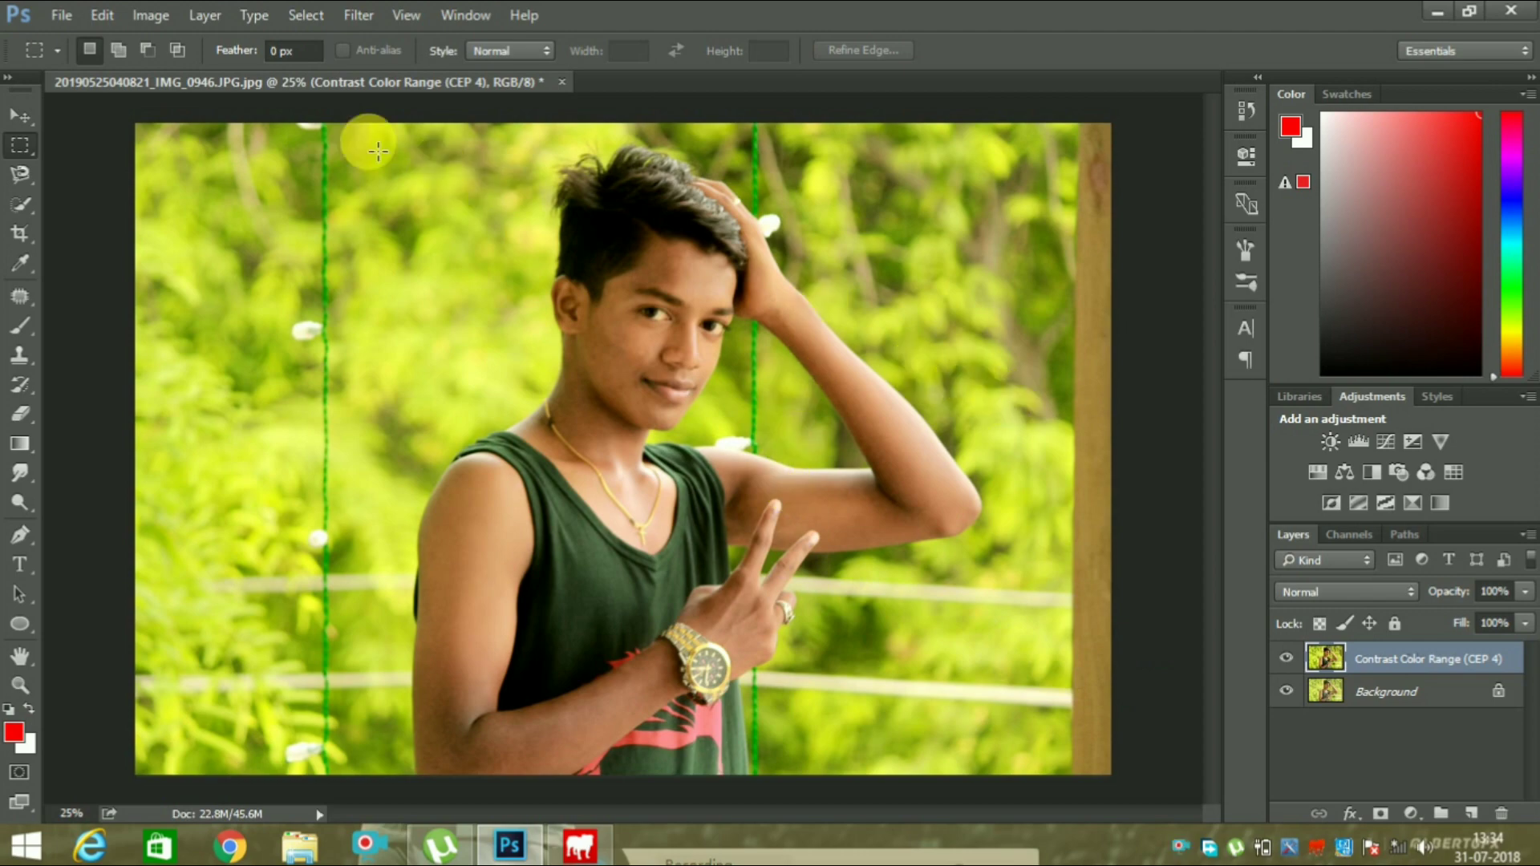
Save a copy as a JPEG file named '1' on the Desktop
left_click(70, 17)
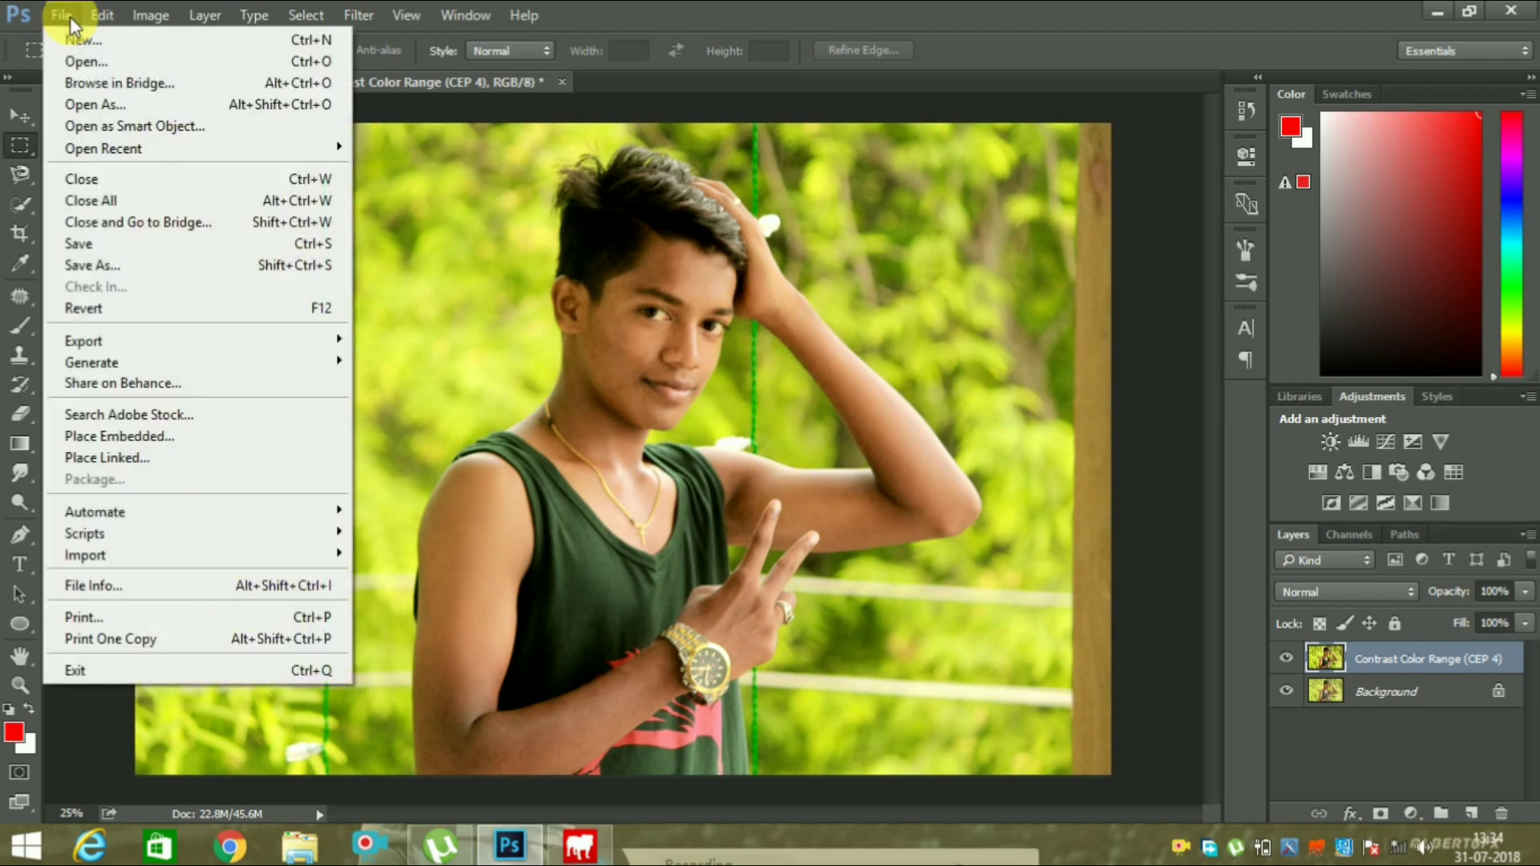
left_click(174, 274)
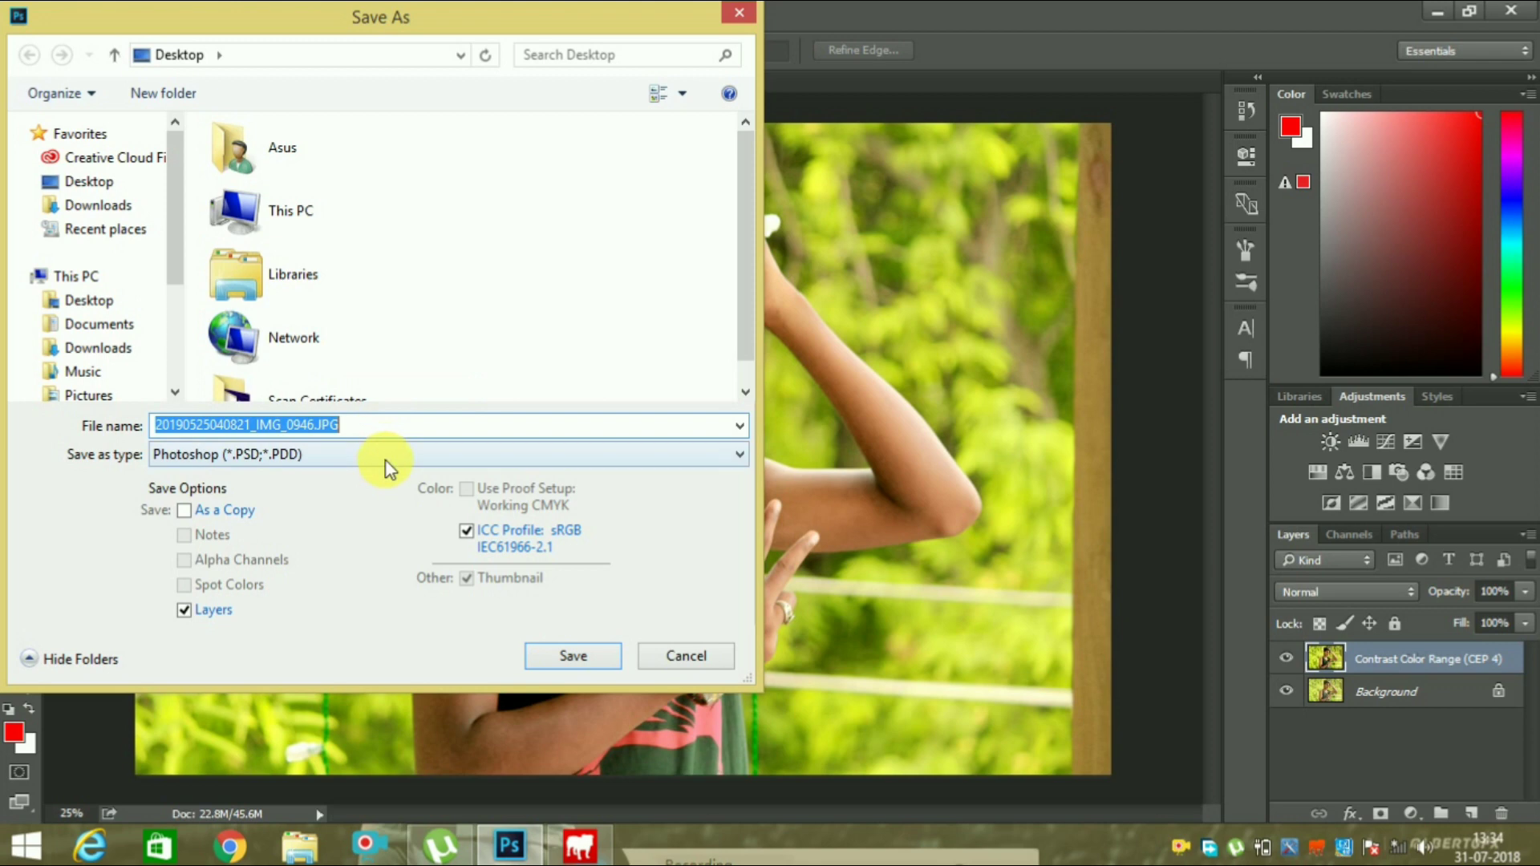
left_click(391, 457)
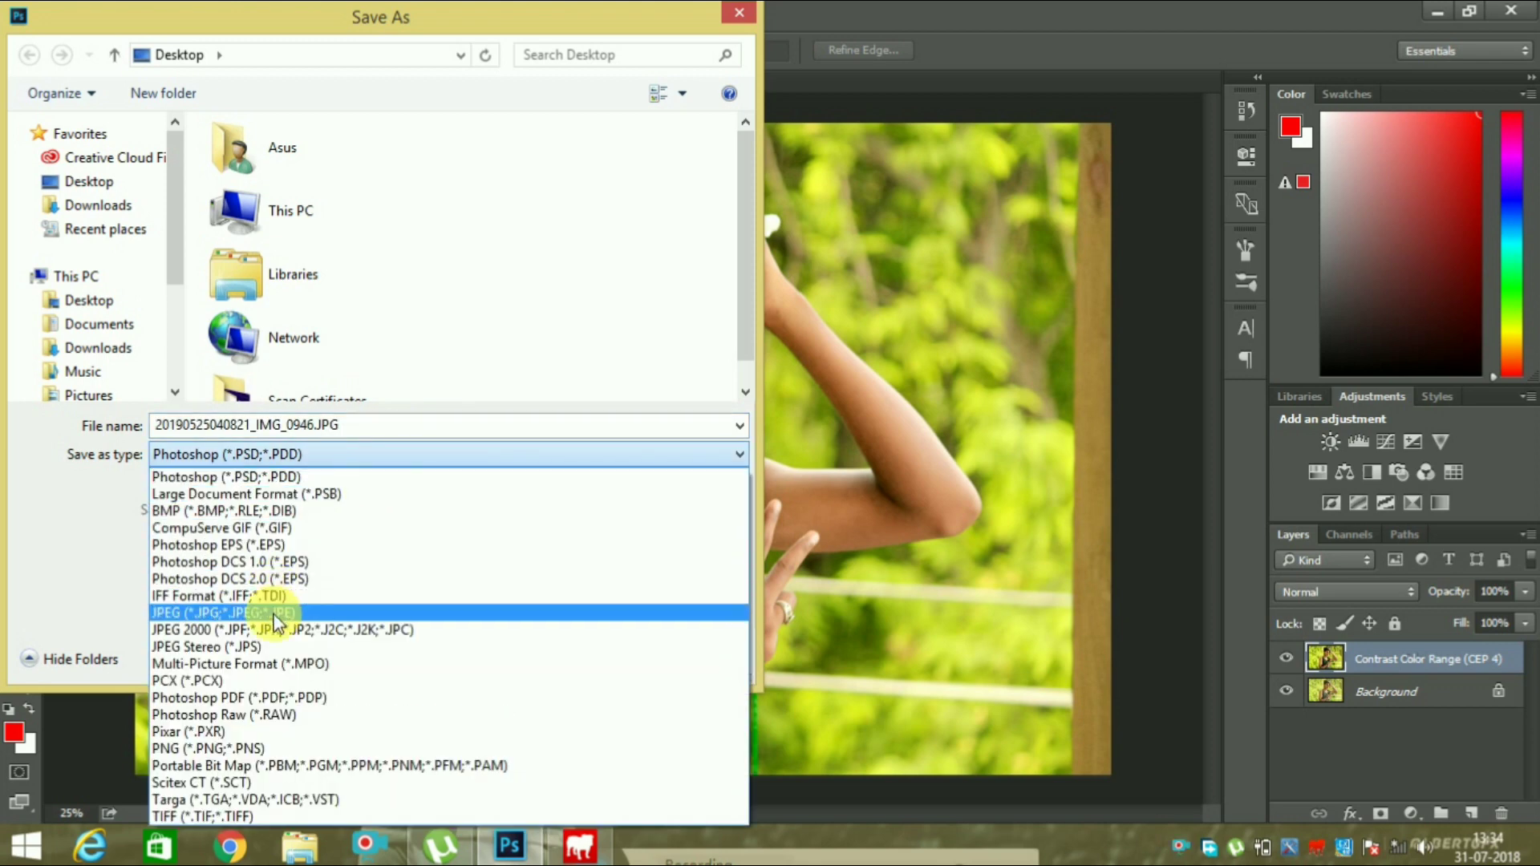
left_click(276, 614)
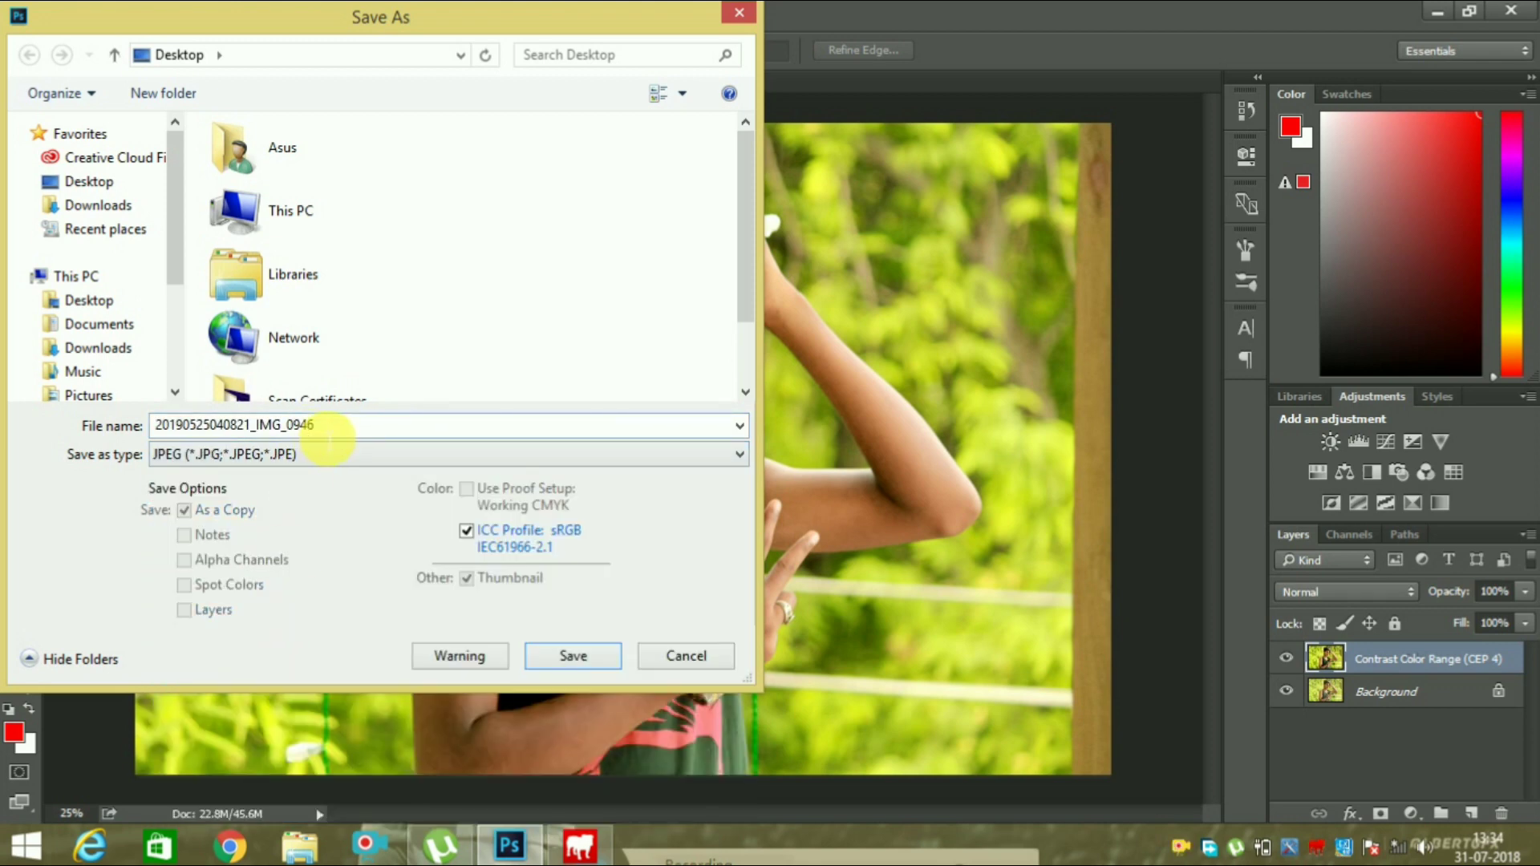
double_click(337, 427)
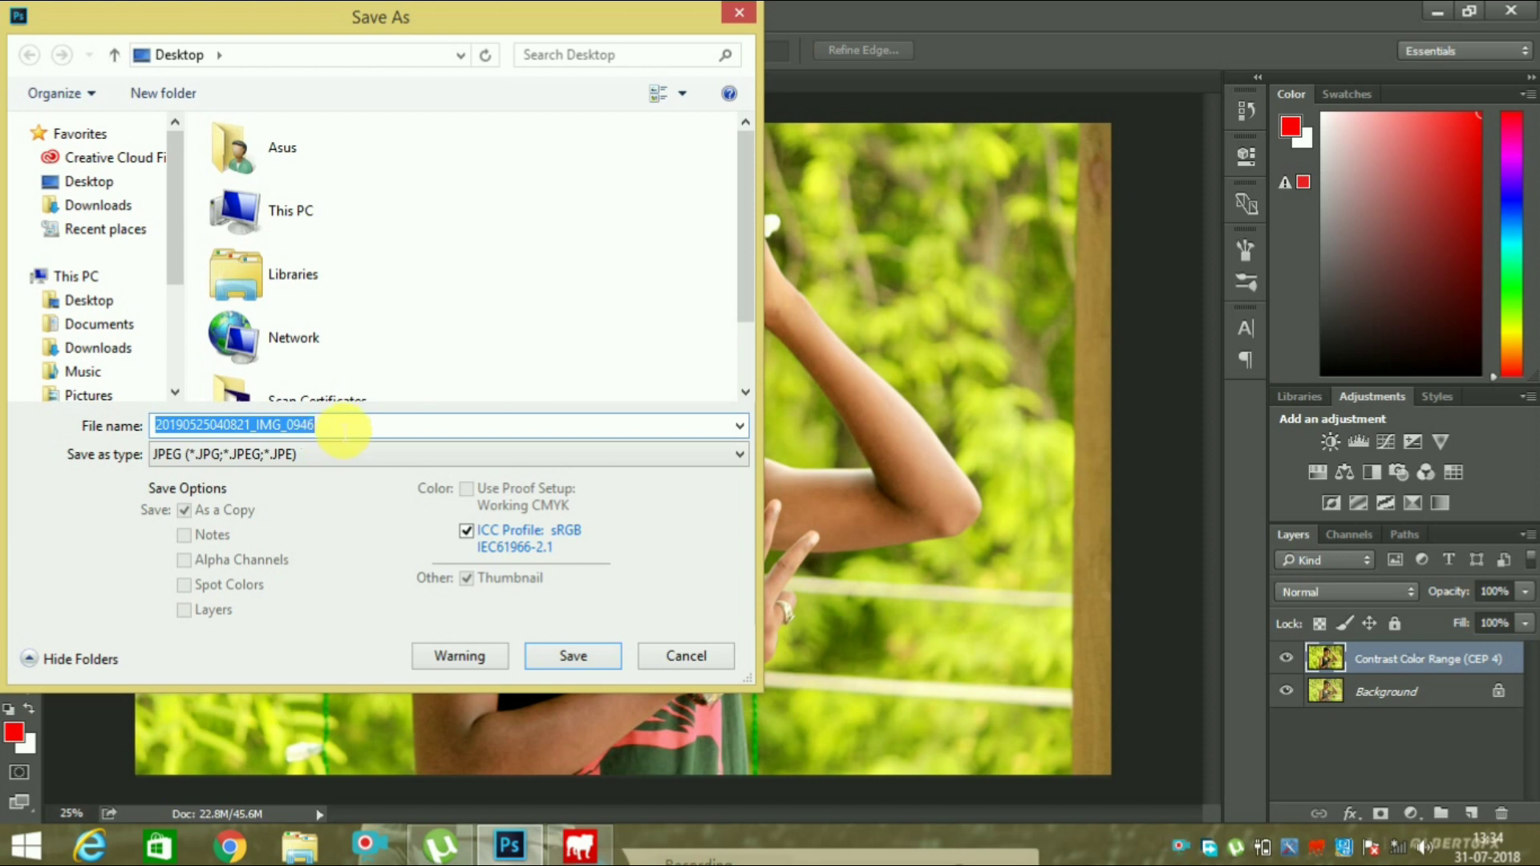
type("1")
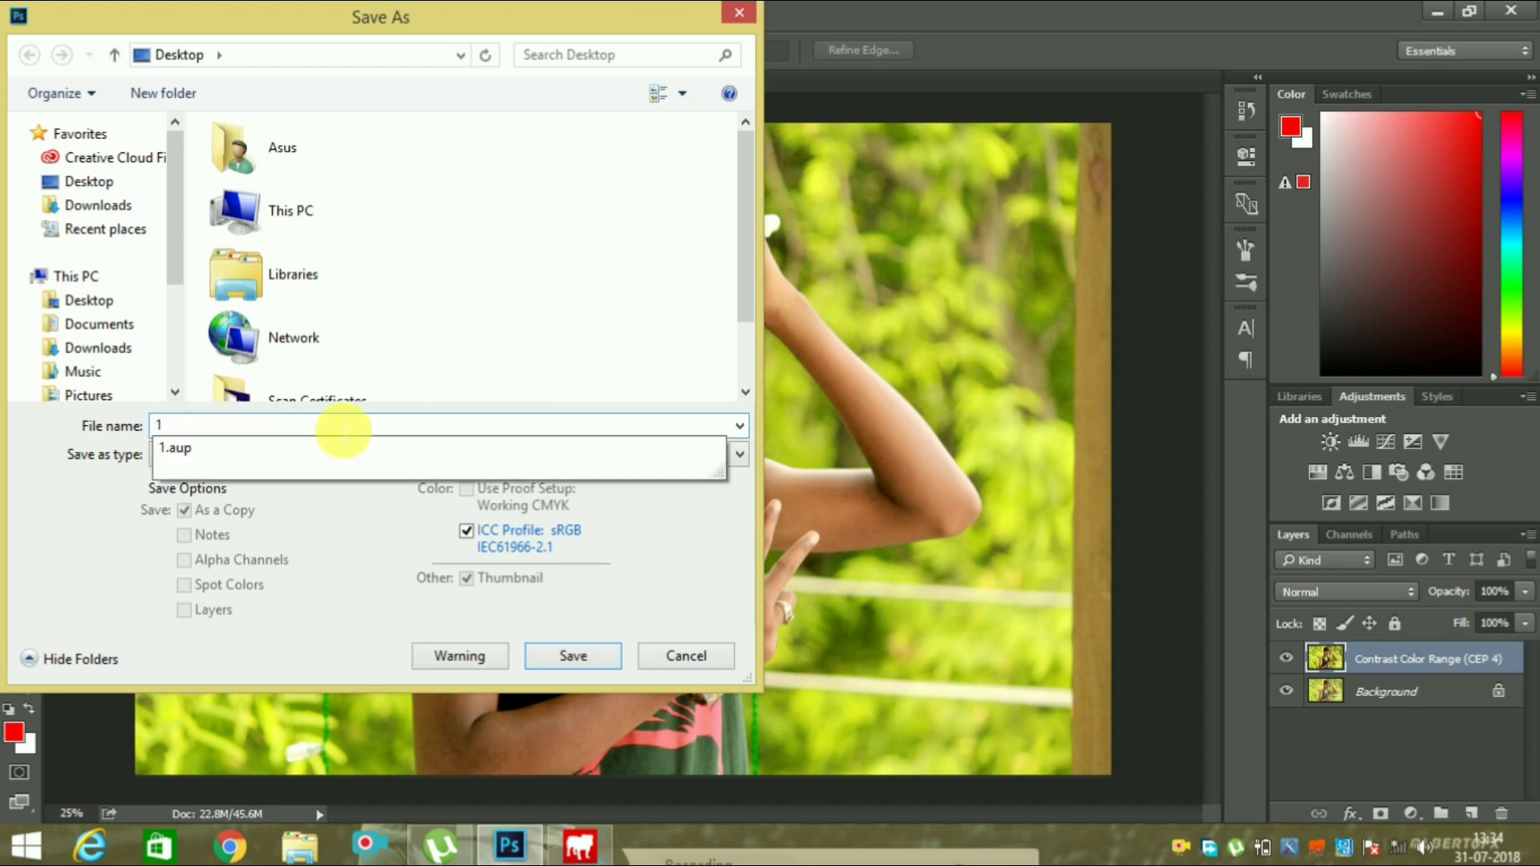
left_click(122, 185)
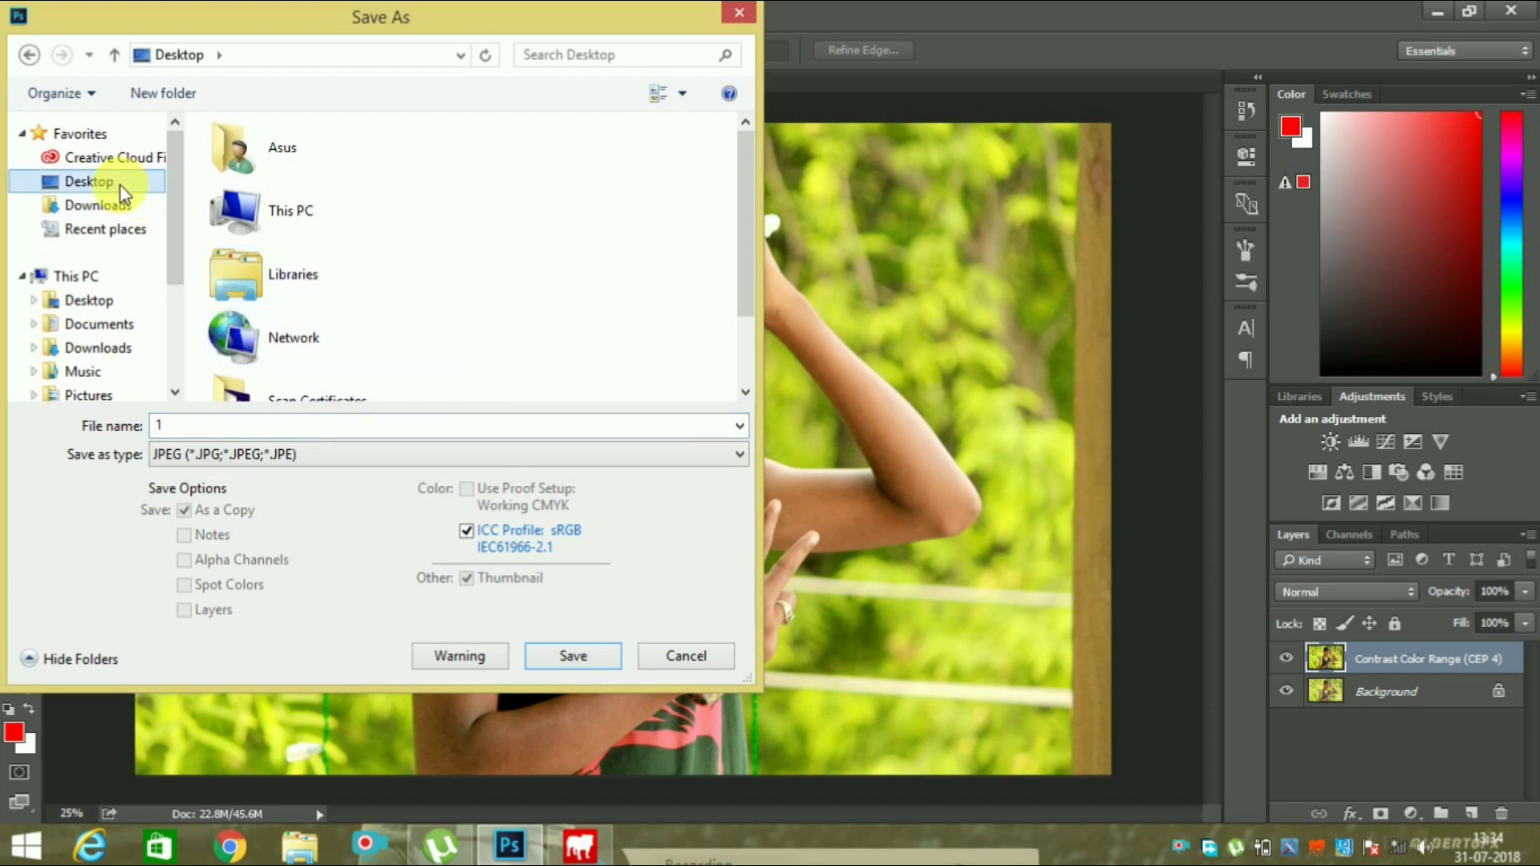
left_click(570, 661)
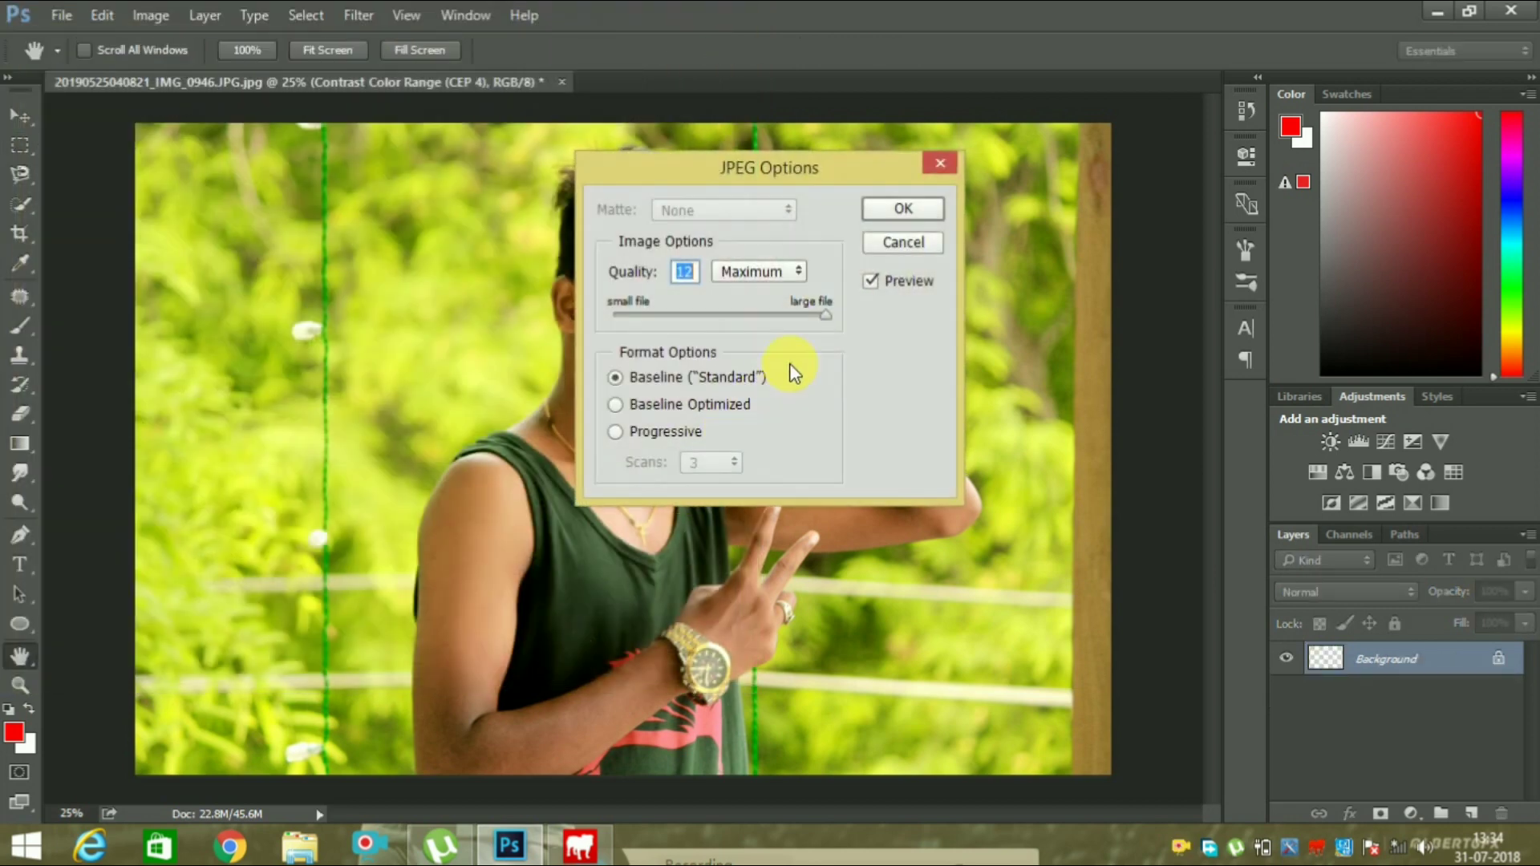
Accept JPEG Options at Quality 12 (Maximum) to finish saving the copy
left_click(905, 210)
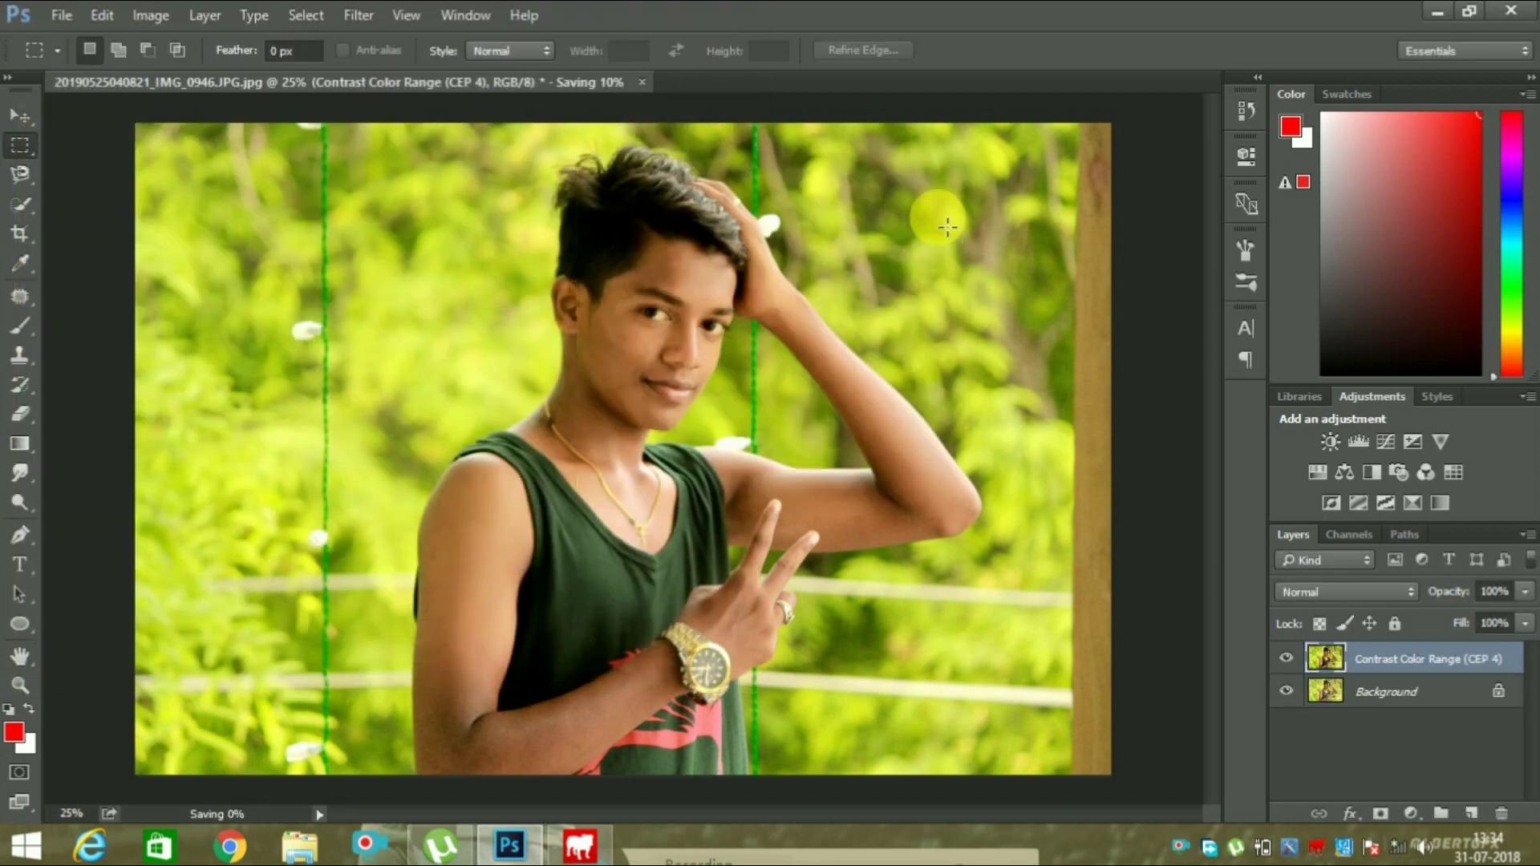